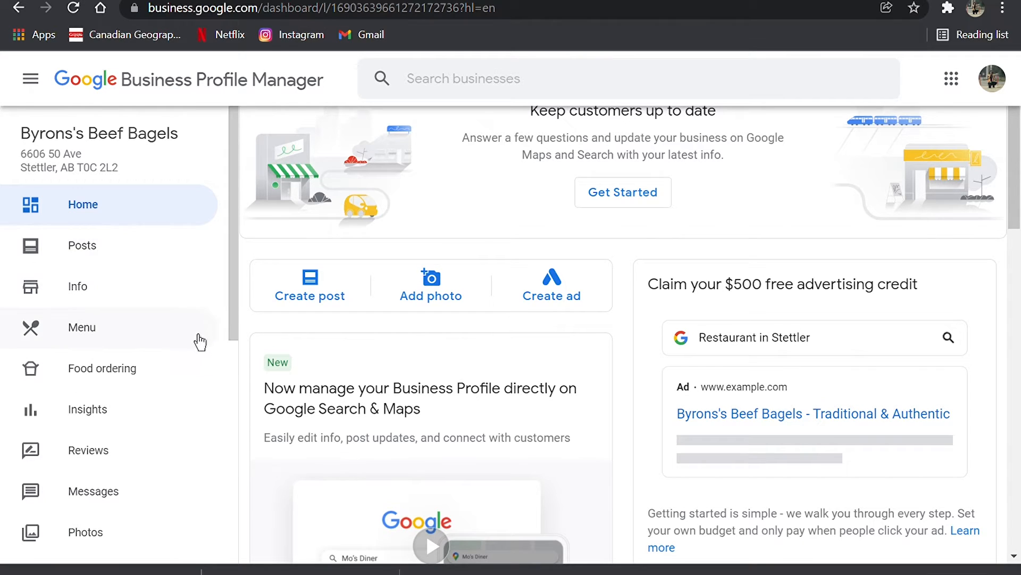
Look over the home dashboard cards of the business profile and open the business information page.
{"action": "scroll", "coordinate": [528, 353], "scroll_direction": "down", "scroll_amount": 15}
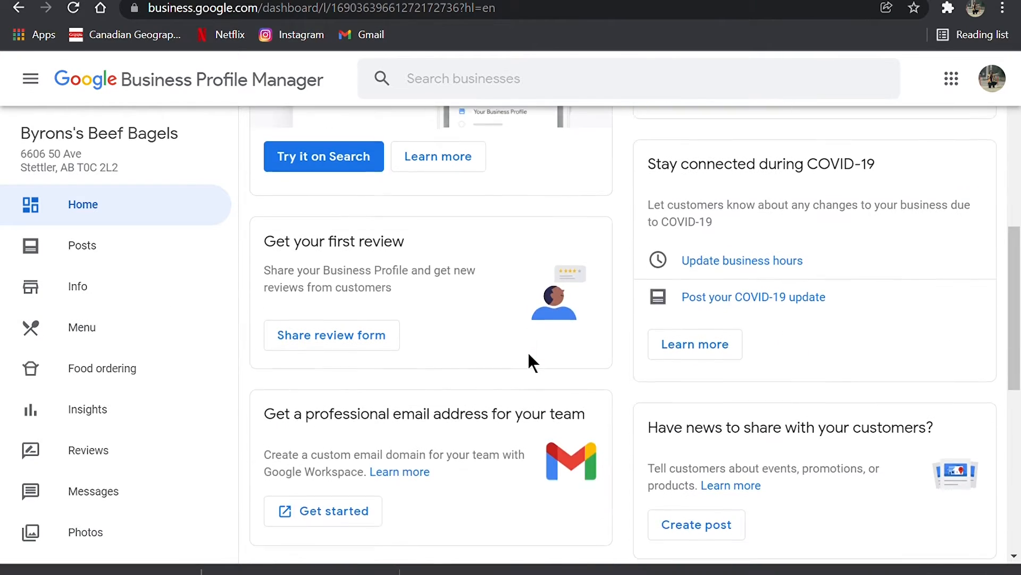
{"action": "scroll", "coordinate": [529, 354], "scroll_direction": "up", "scroll_amount": 15}
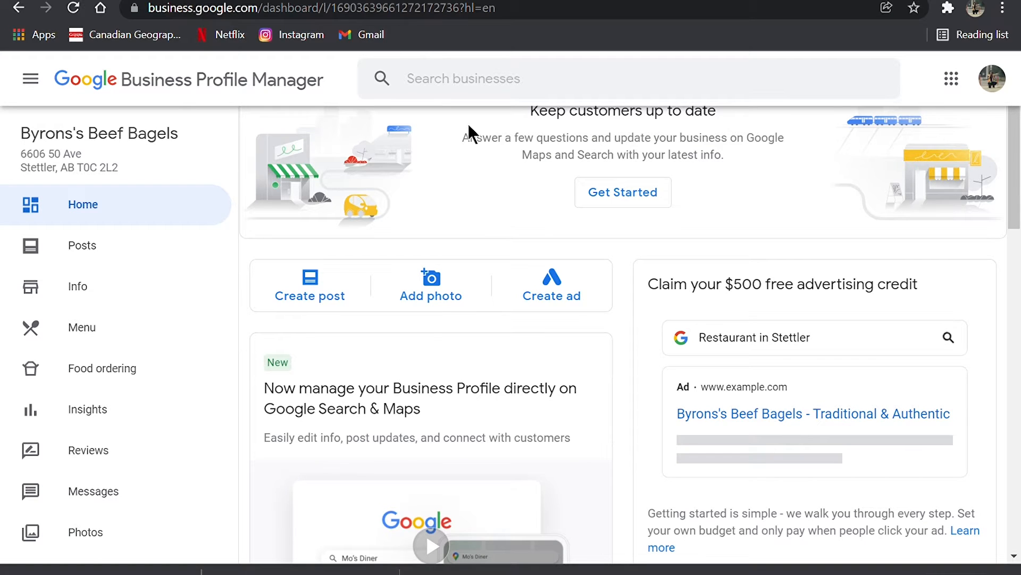
{"action": "left_click", "coordinate": [123, 302]}
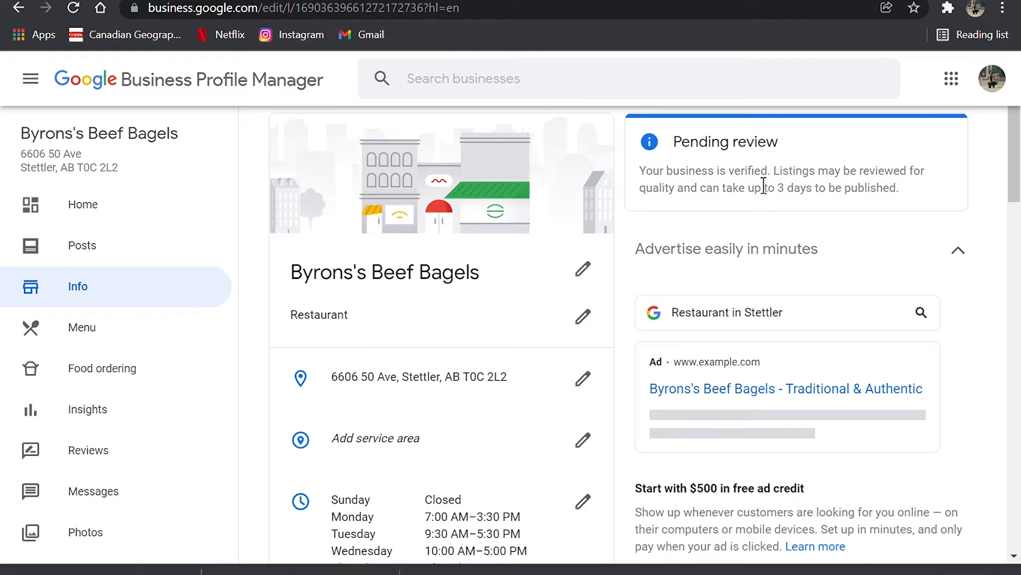
Edit the business categories and add Bagel shop as an additional category.
{"action": "scroll", "coordinate": [782, 187], "scroll_direction": "down", "scroll_amount": 1}
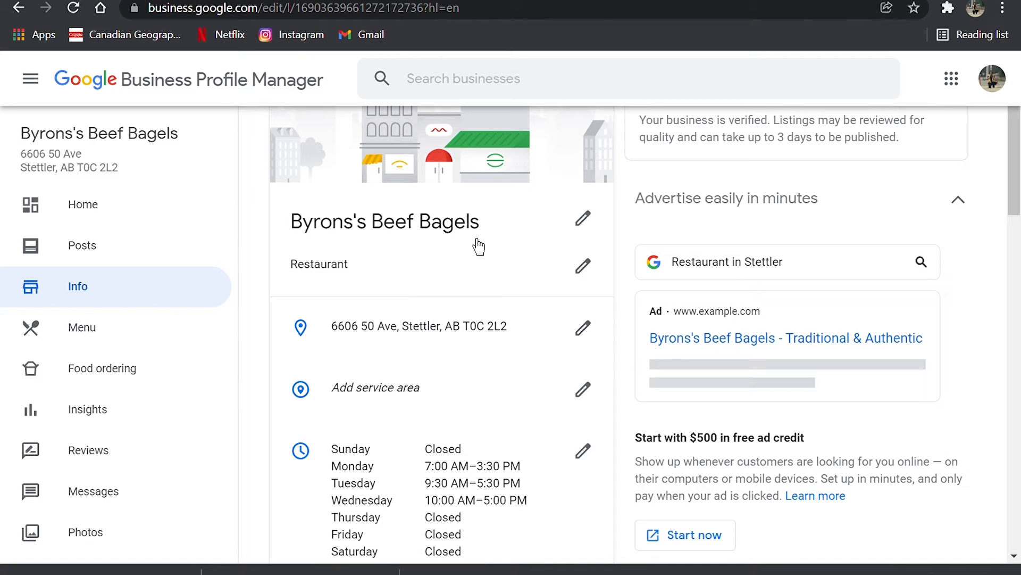
{"action": "left_click", "coordinate": [593, 278]}
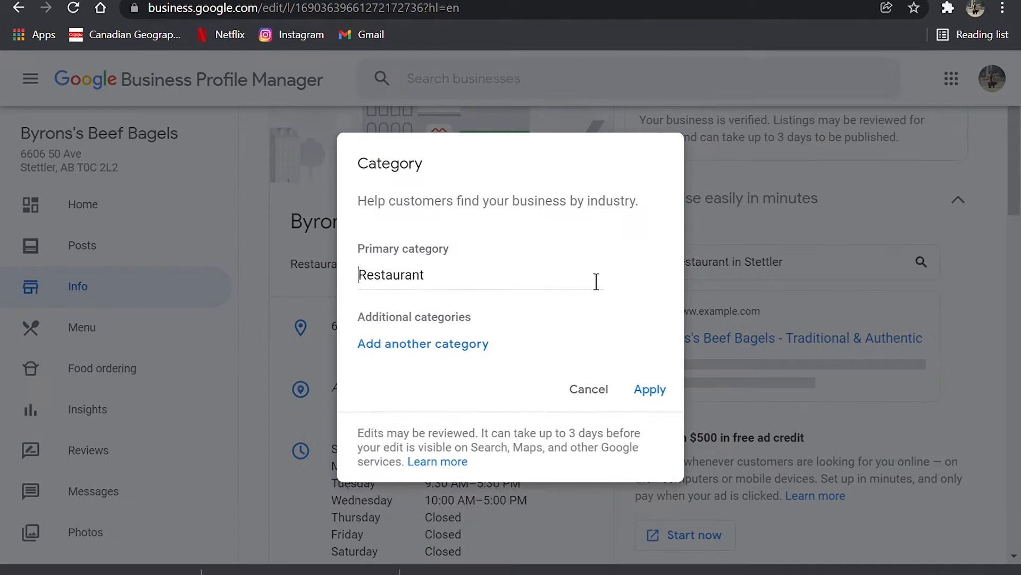
{"action": "left_click", "coordinate": [495, 246]}
{"action": "left_click", "coordinate": [451, 352]}
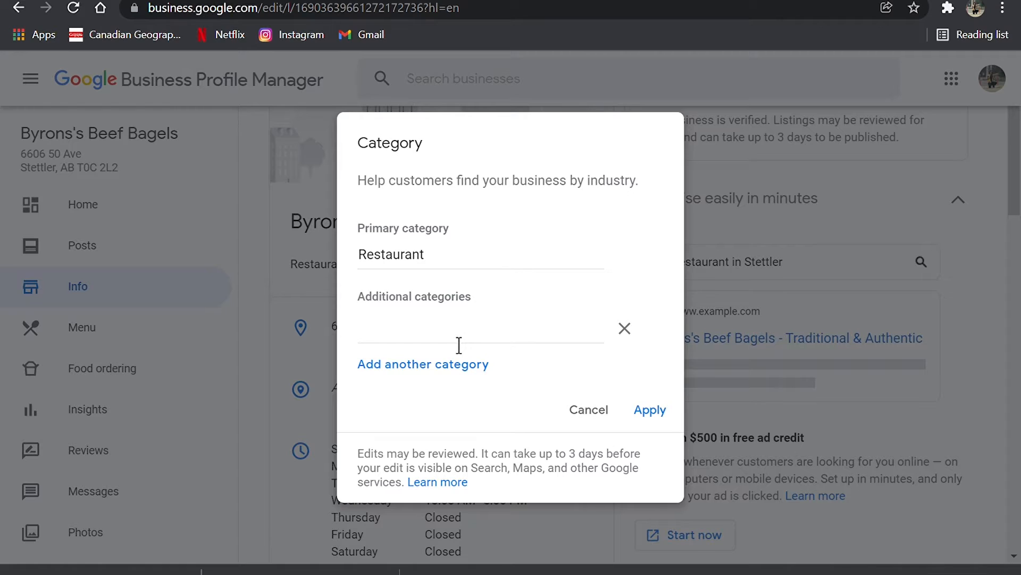
{"action": "type", "text": "bage"}
{"action": "left_click", "coordinate": [447, 369]}
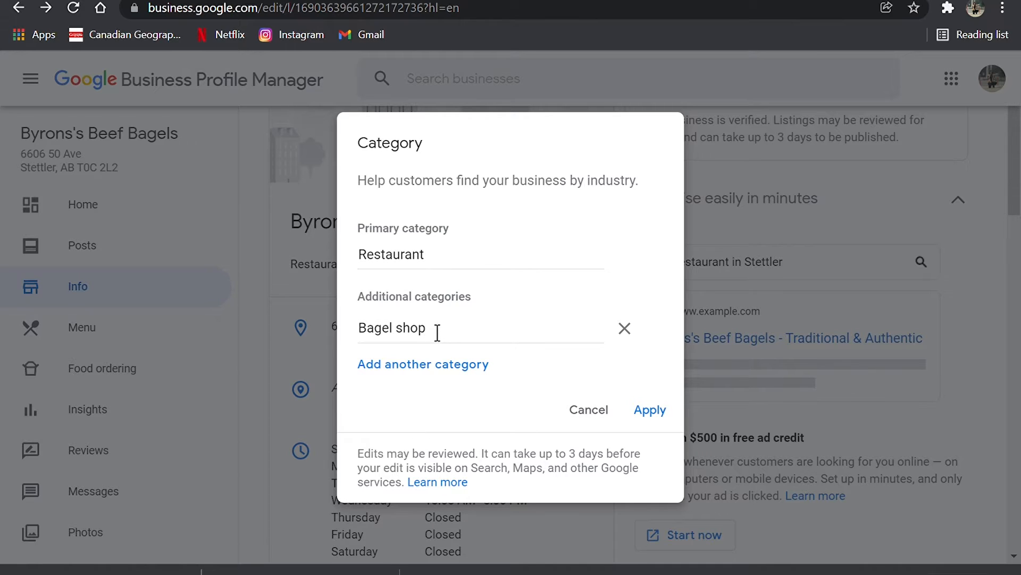
Add Coffee shop as another additional category and apply the category changes.
{"action": "left_click", "coordinate": [447, 374]}
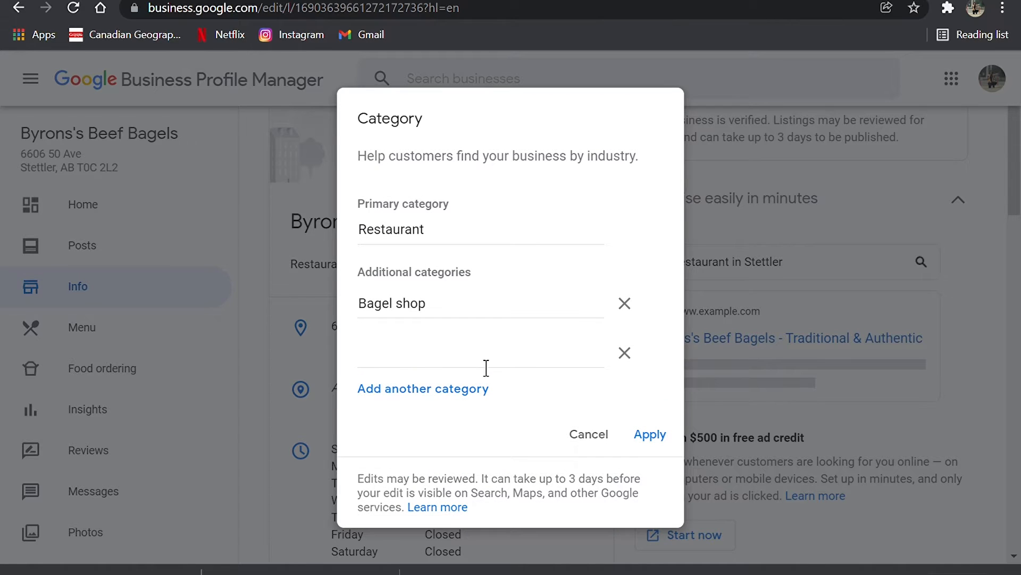
{"action": "type", "text": "co"}
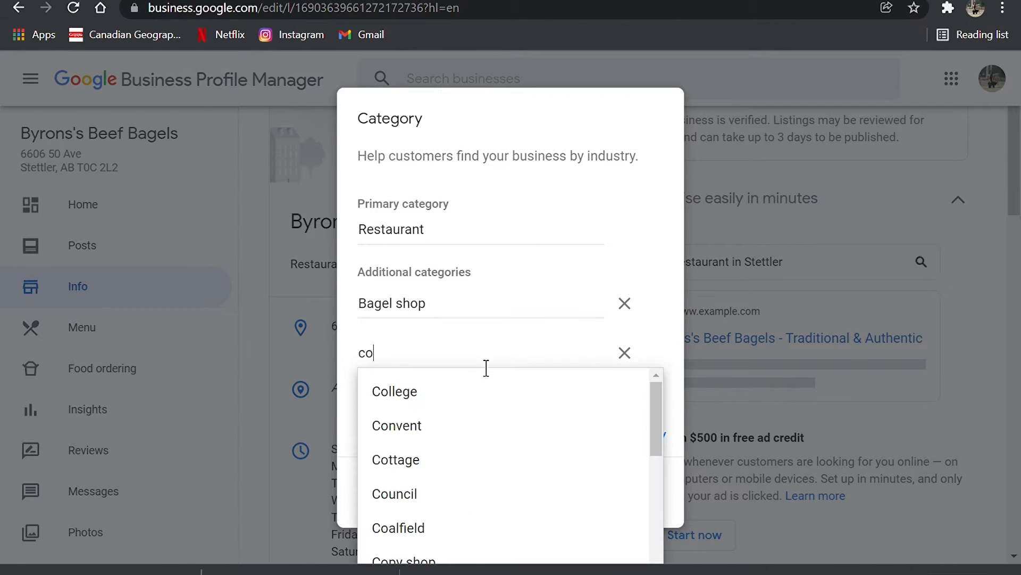
{"action": "type", "text": "ffe"}
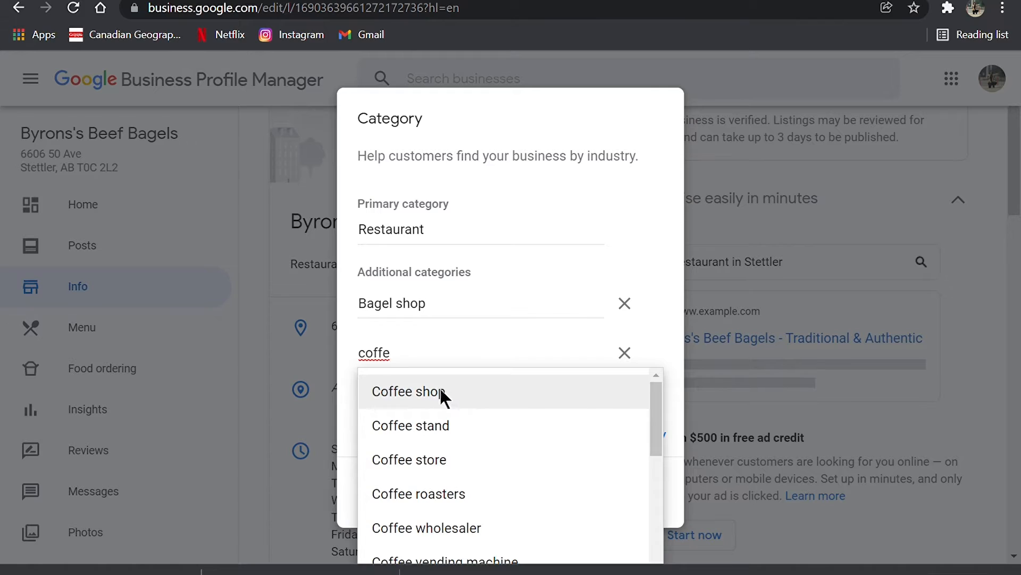
{"action": "left_click", "coordinate": [439, 390]}
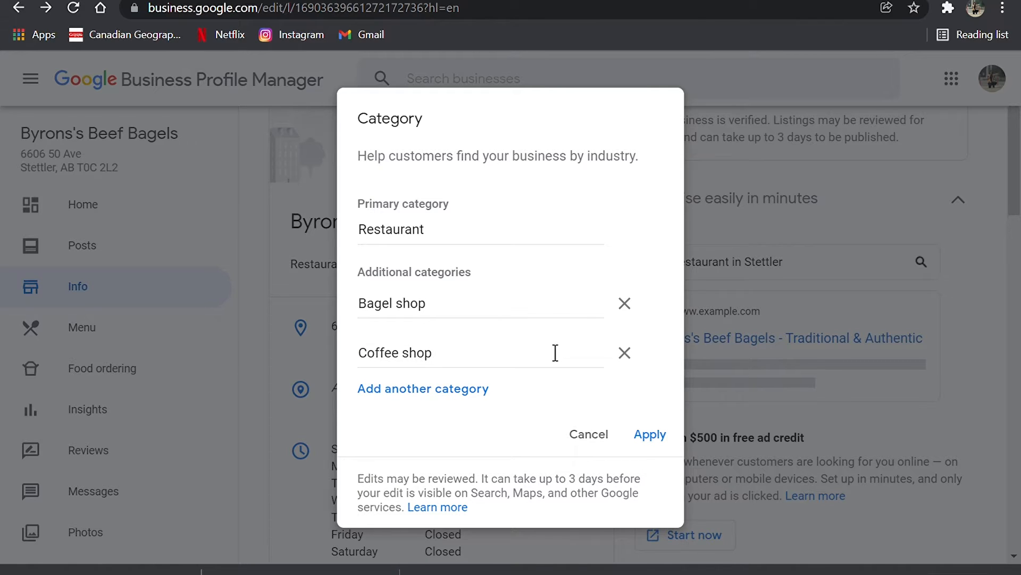
{"action": "left_click", "coordinate": [650, 434]}
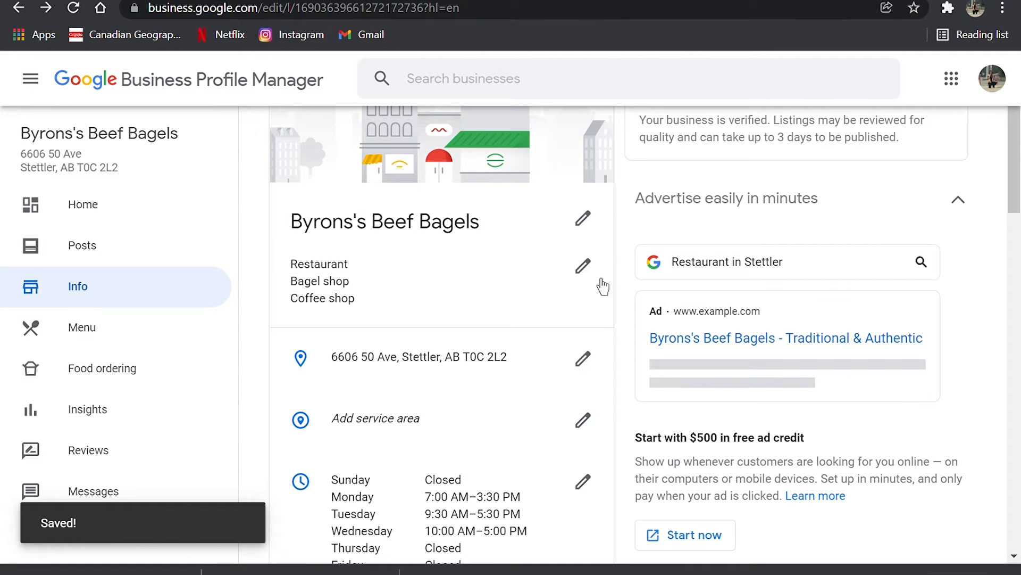
Reopen the business categories and view the suggestions offered for the primary category and the first additional category.
{"action": "left_click", "coordinate": [588, 269]}
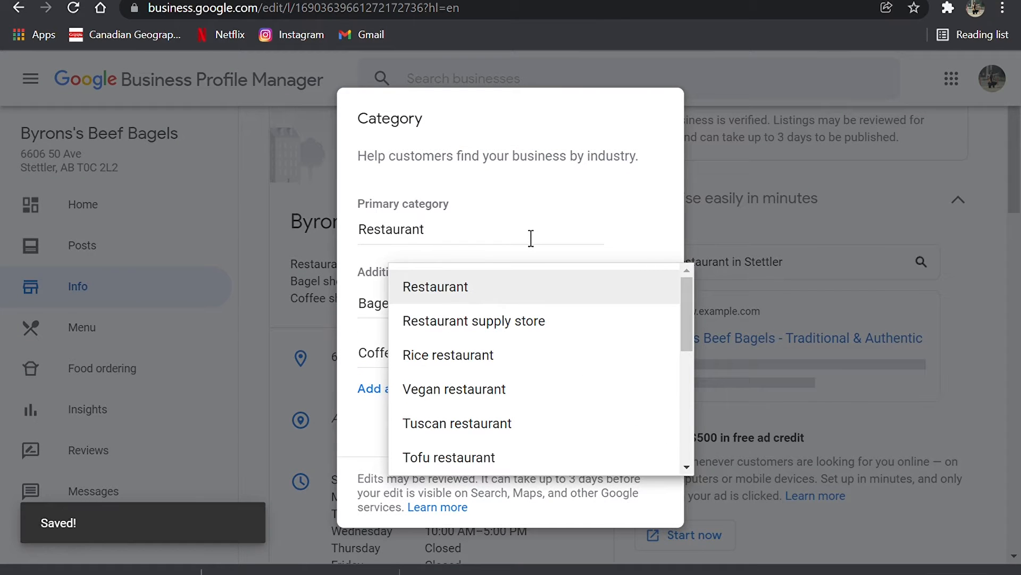
{"action": "left_click", "coordinate": [365, 304]}
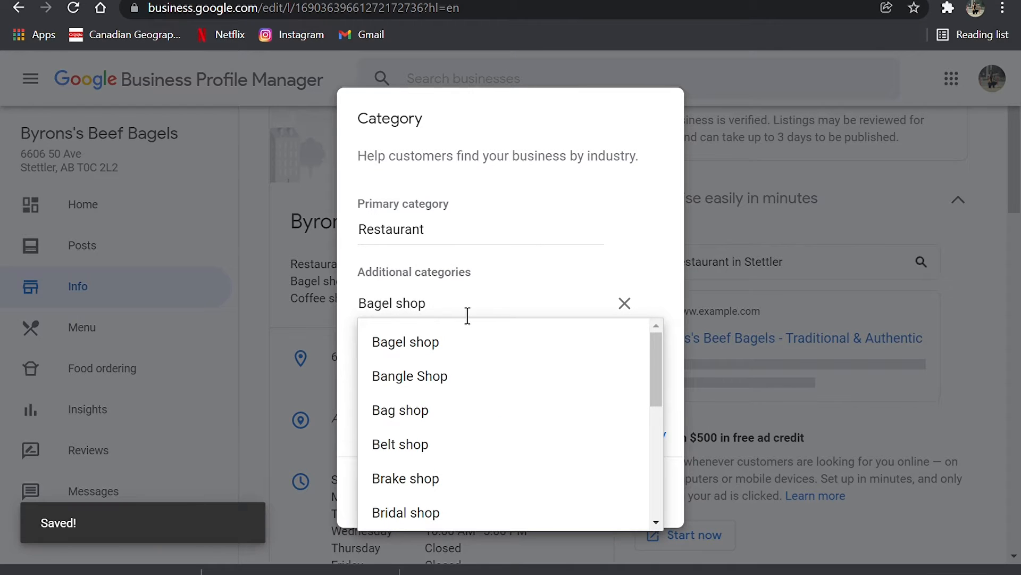
{"action": "left_click", "coordinate": [483, 246]}
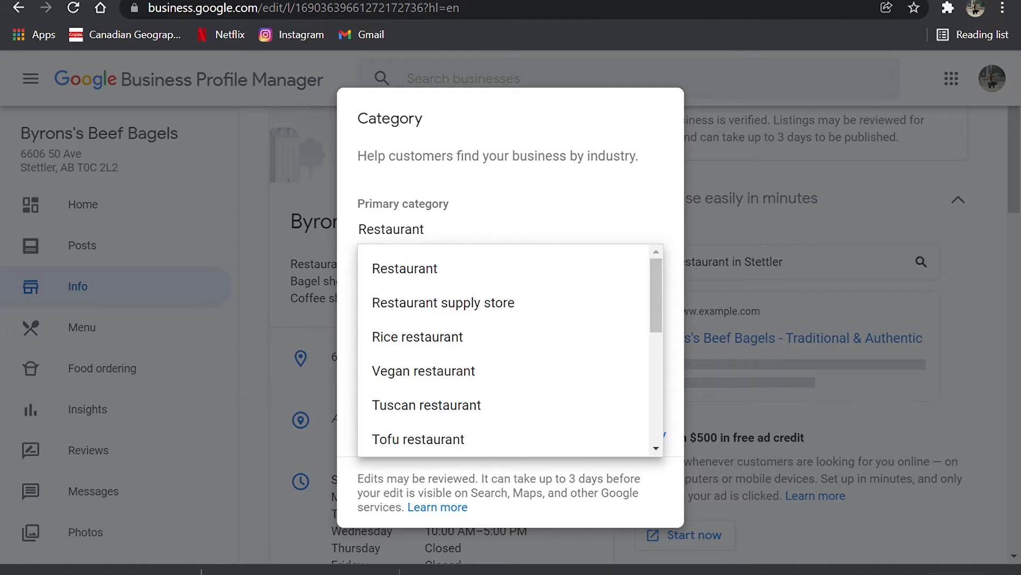
Check how the business category appears in the Google search listing for "board of trade", and return to close the category settings.
{"action": "left_click", "coordinate": [815, 1]}
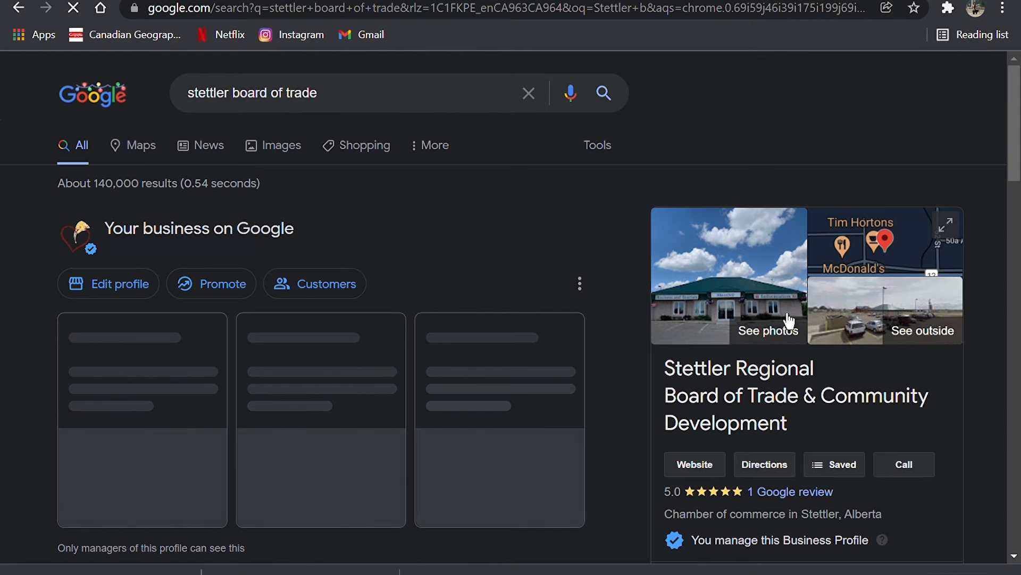
{"action": "scroll", "coordinate": [840, 345], "scroll_direction": "down", "scroll_amount": 3}
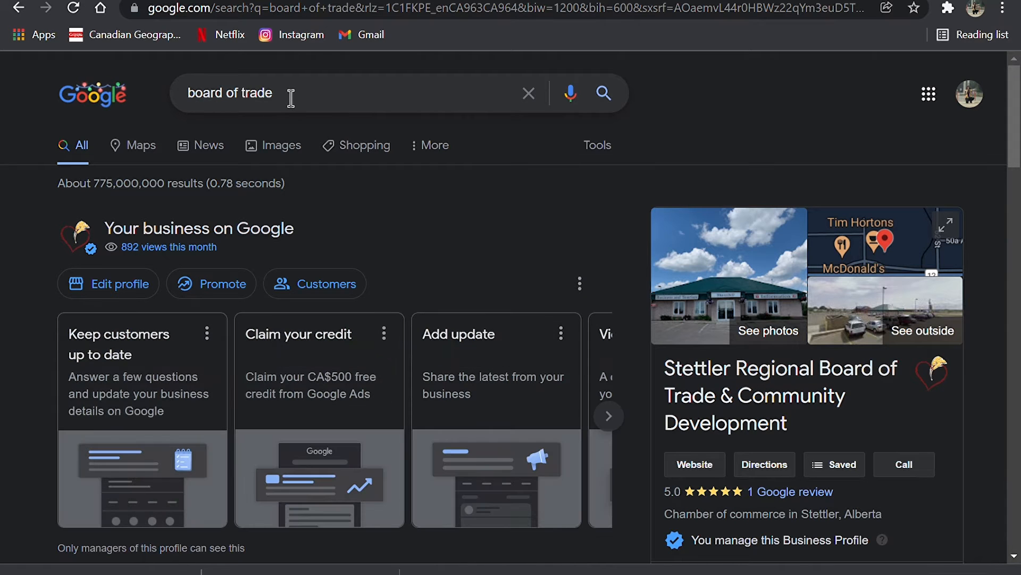
{"action": "scroll", "coordinate": [817, 411], "scroll_direction": "down", "scroll_amount": 2}
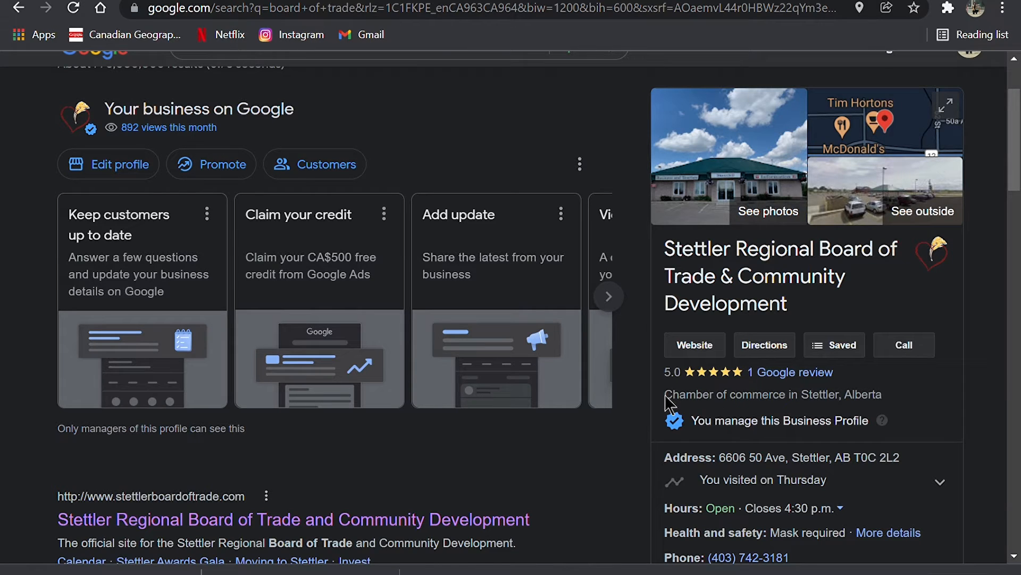
{"action": "left_click_drag", "start_coordinate": [665, 396], "coordinate": [801, 406]}
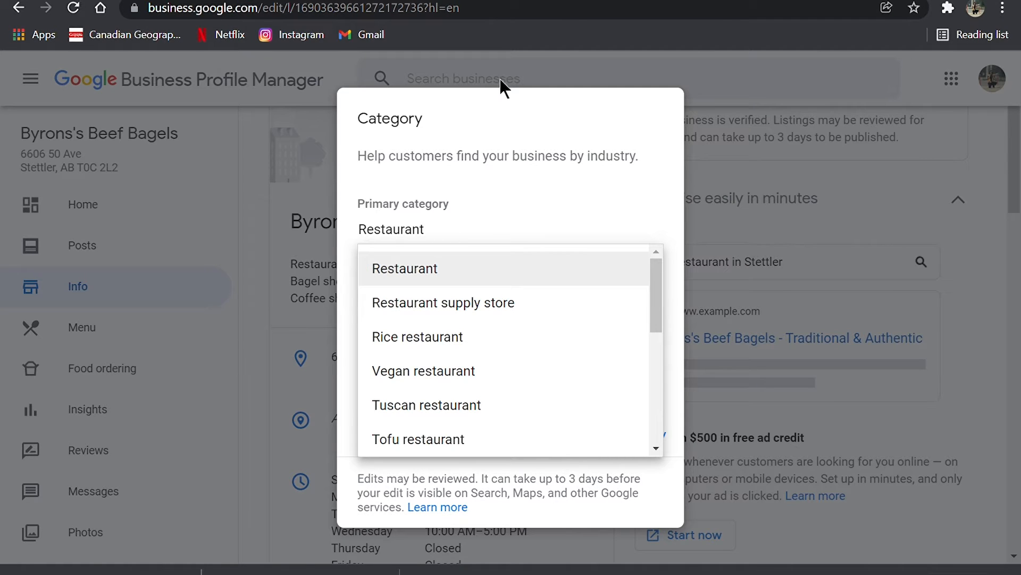
{"action": "left_click", "coordinate": [519, 140]}
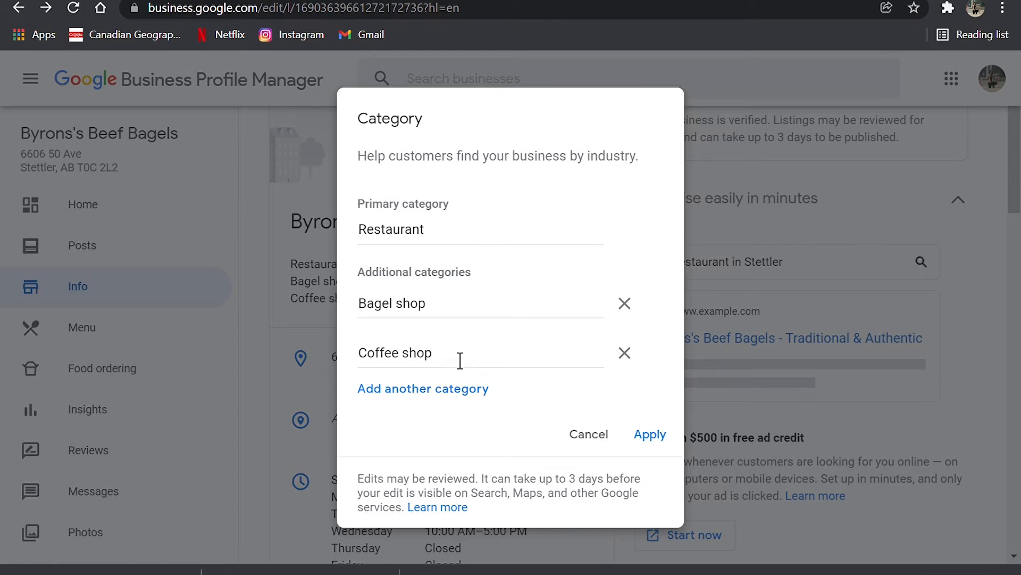
{"action": "left_click", "coordinate": [653, 451]}
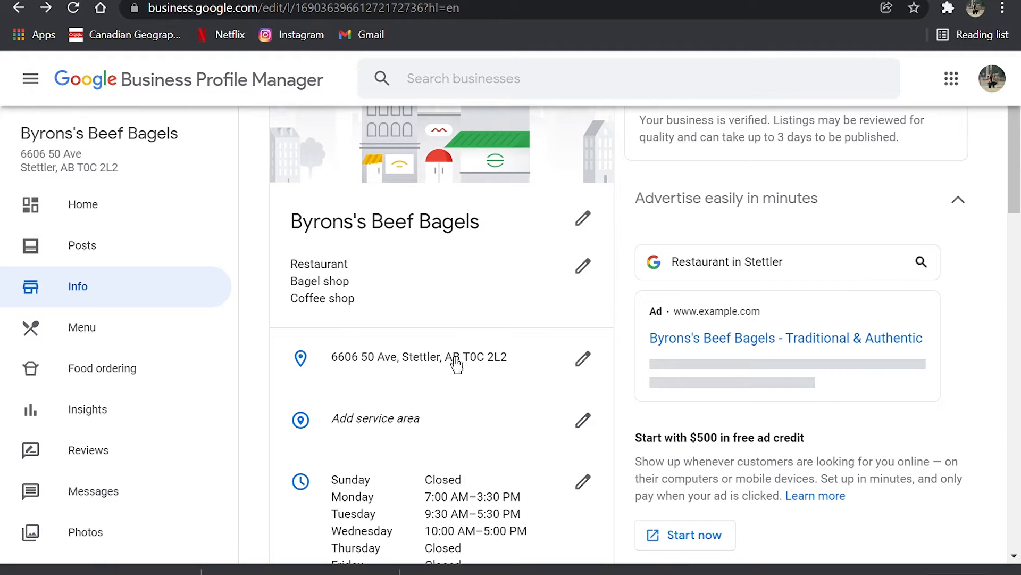
Search the service area suggestions for "Stettl", clear the entry and cancel without adding an area.
{"action": "scroll", "coordinate": [455, 368], "scroll_direction": "down", "scroll_amount": 1}
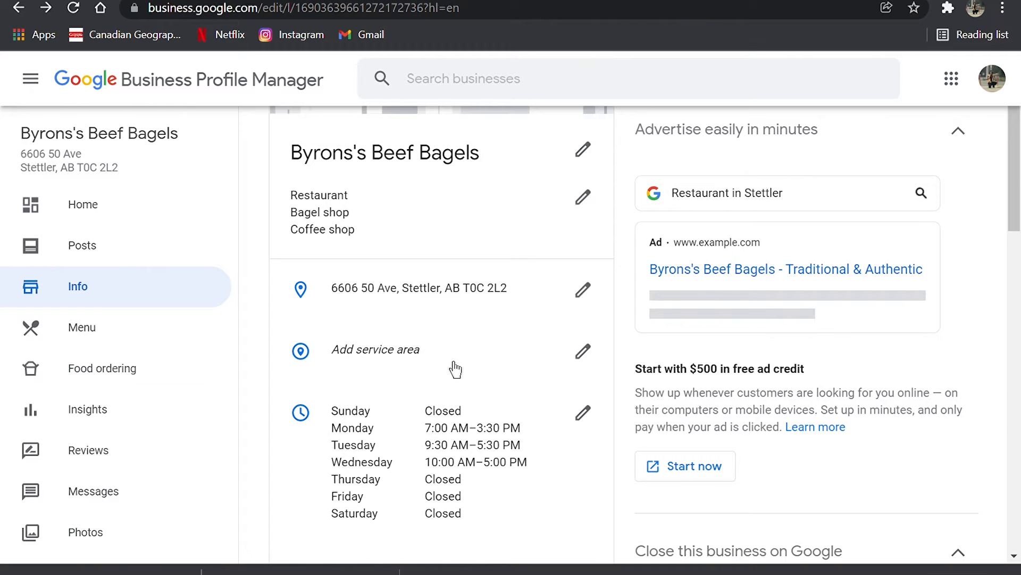
{"action": "left_click", "coordinate": [446, 354]}
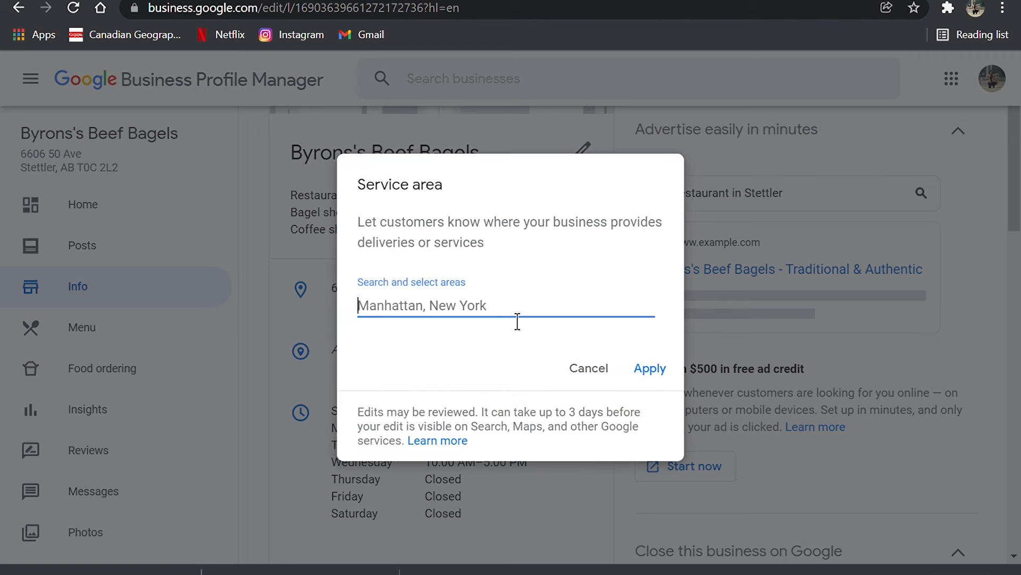
{"action": "type", "text": "Stettl"}
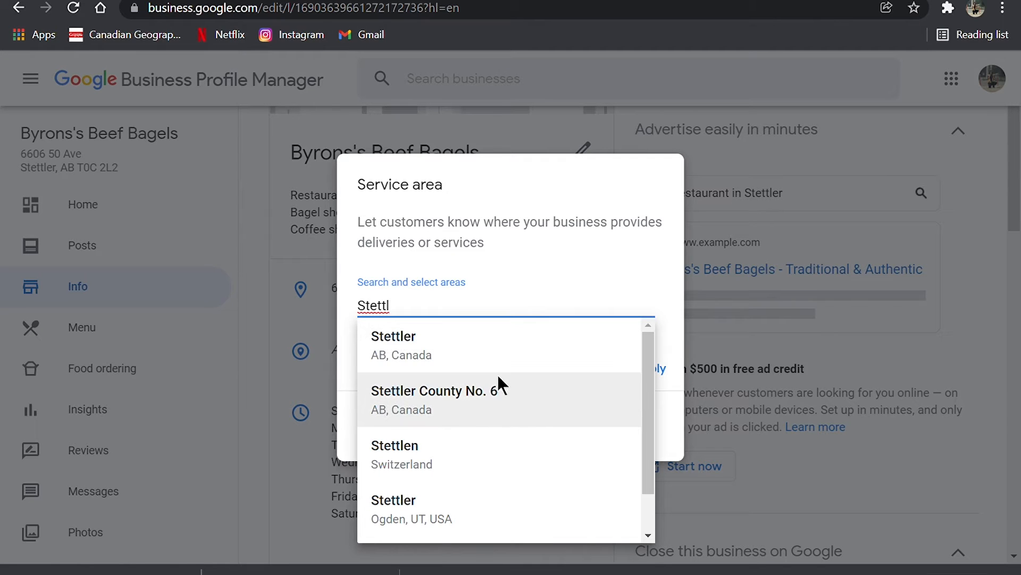
{"action": "key", "text": "BackSpace"}
{"action": "key", "text": "BackSpace"}
{"action": "key", "text": "BackSpace"}
{"action": "key", "text": "BackSpace"}
{"action": "key", "text": "BackSpace"}
{"action": "key", "text": "BackSpace"}
{"action": "left_click", "coordinate": [606, 373]}
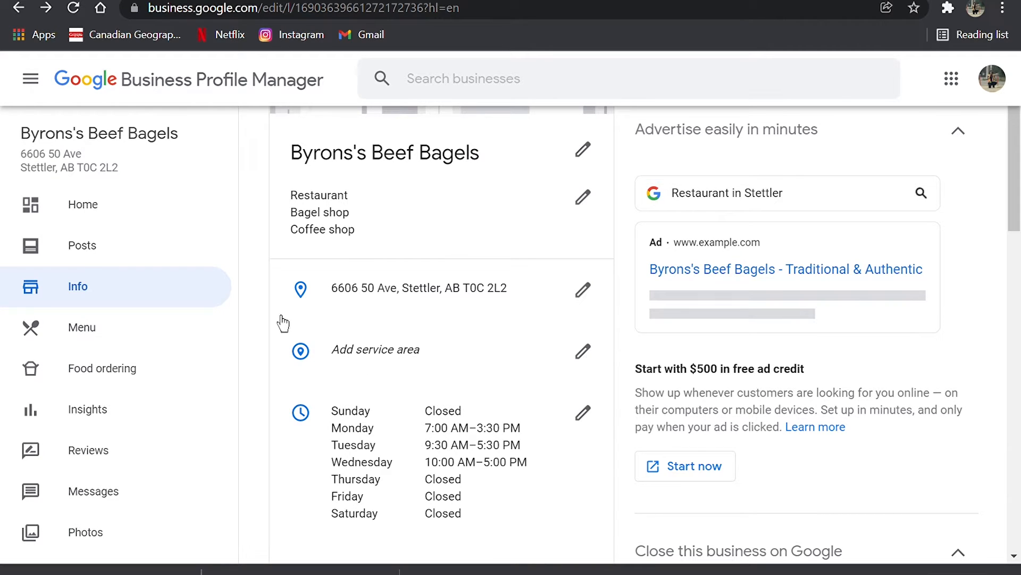
In the special hours, set Christmas Eve to open from 12:00 AM to 1:00 PM and mark Christmas Day as closed.
{"action": "scroll", "coordinate": [422, 371], "scroll_direction": "down", "scroll_amount": 2}
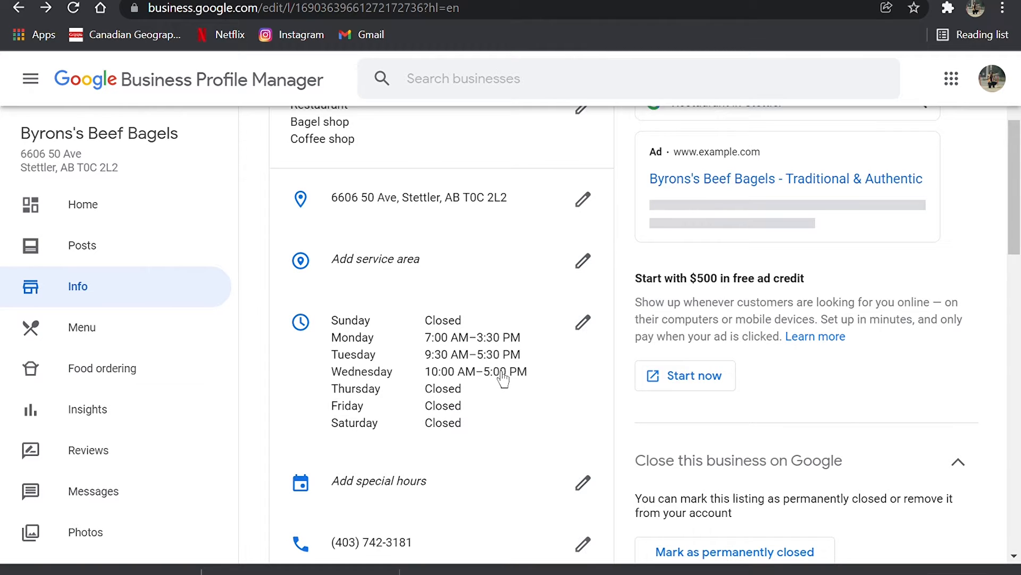
{"action": "scroll", "coordinate": [512, 293], "scroll_direction": "down", "scroll_amount": 2}
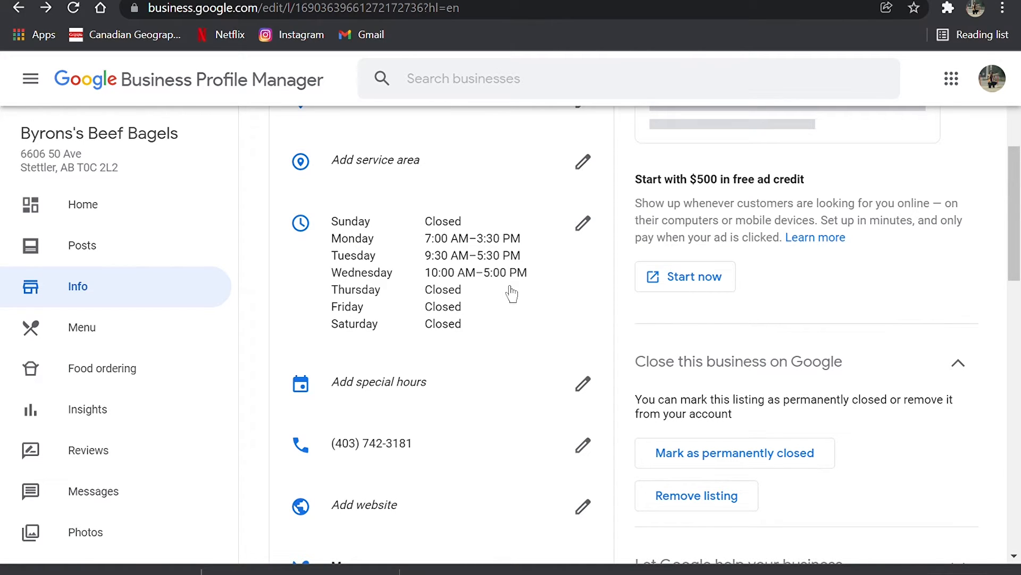
{"action": "scroll", "coordinate": [512, 294], "scroll_direction": "down", "scroll_amount": 1}
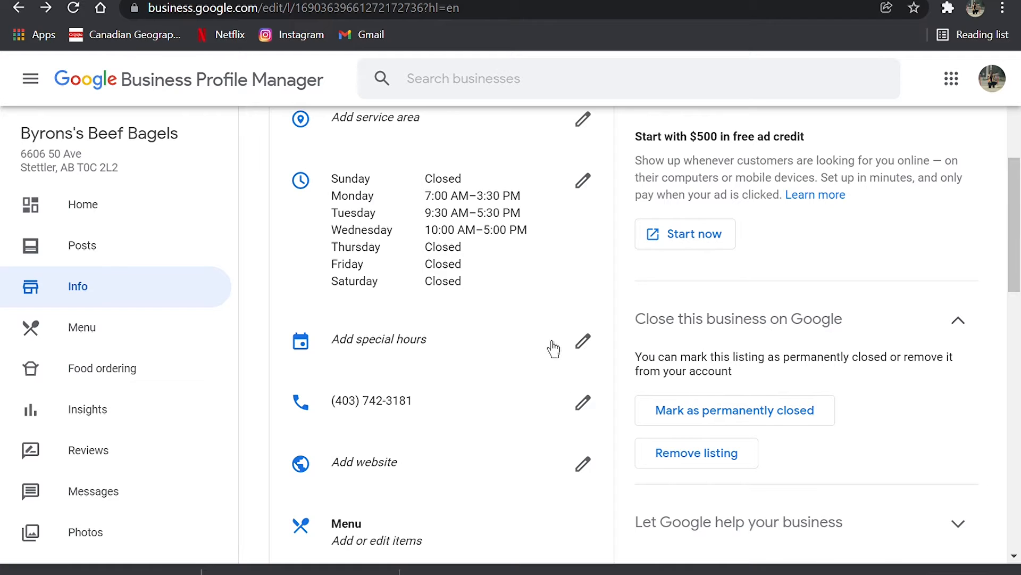
{"action": "left_click", "coordinate": [583, 342]}
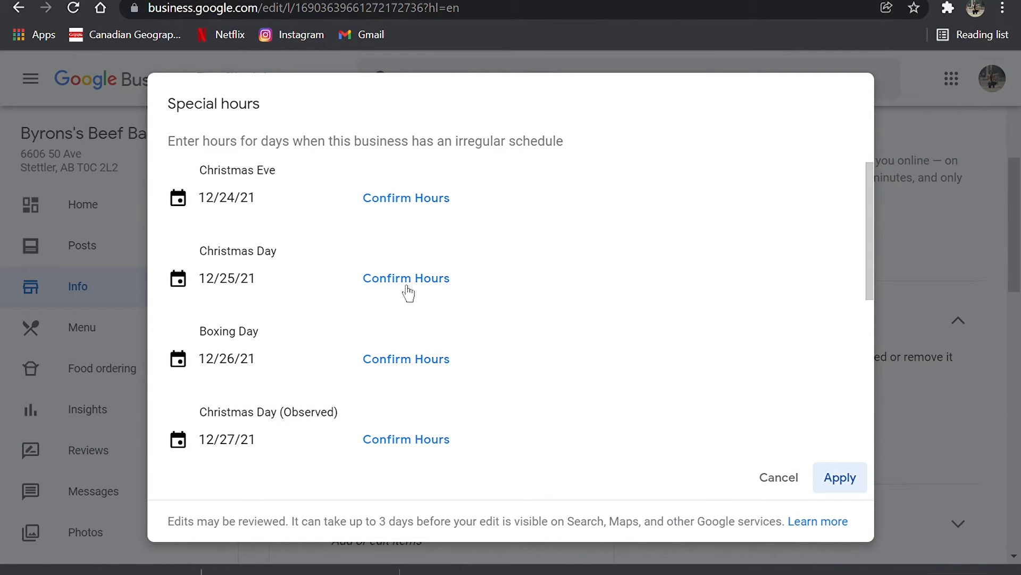
{"action": "left_click", "coordinate": [418, 199]}
{"action": "left_click", "coordinate": [597, 208]}
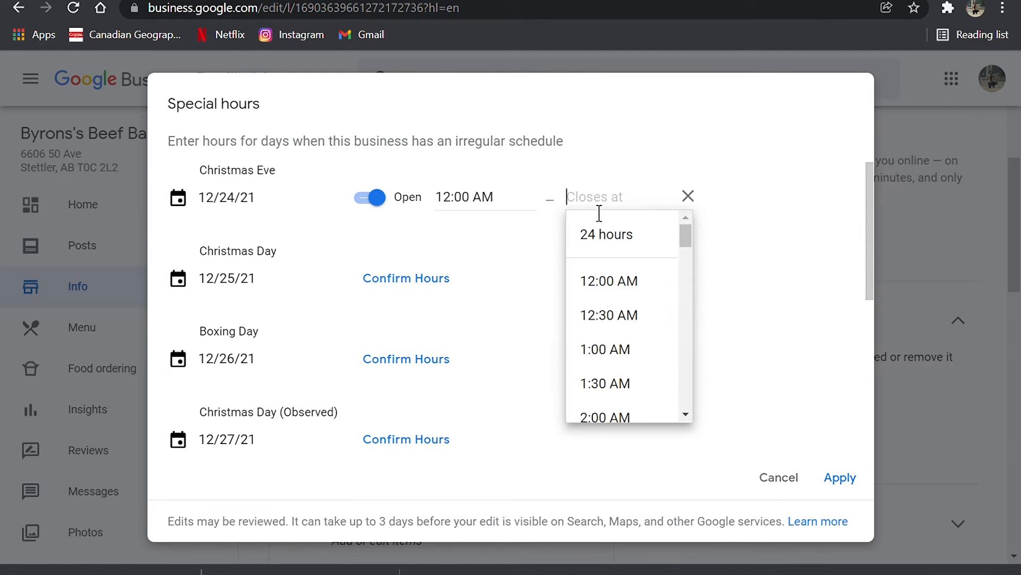
{"action": "left_click", "coordinate": [611, 350]}
{"action": "left_click", "coordinate": [418, 318]}
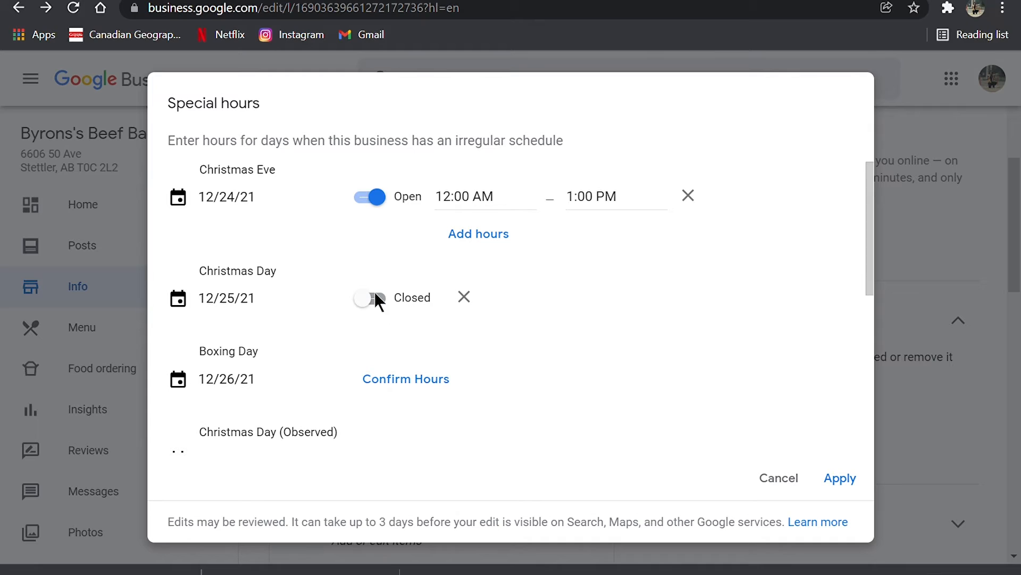
Look through the remaining holiday dates offered in the special hours, down to the option for adding a new date.
{"action": "scroll", "coordinate": [420, 381], "scroll_direction": "down", "scroll_amount": 3}
{"action": "scroll", "coordinate": [421, 381], "scroll_direction": "up", "scroll_amount": 3}
{"action": "scroll", "coordinate": [420, 375], "scroll_direction": "down", "scroll_amount": 3}
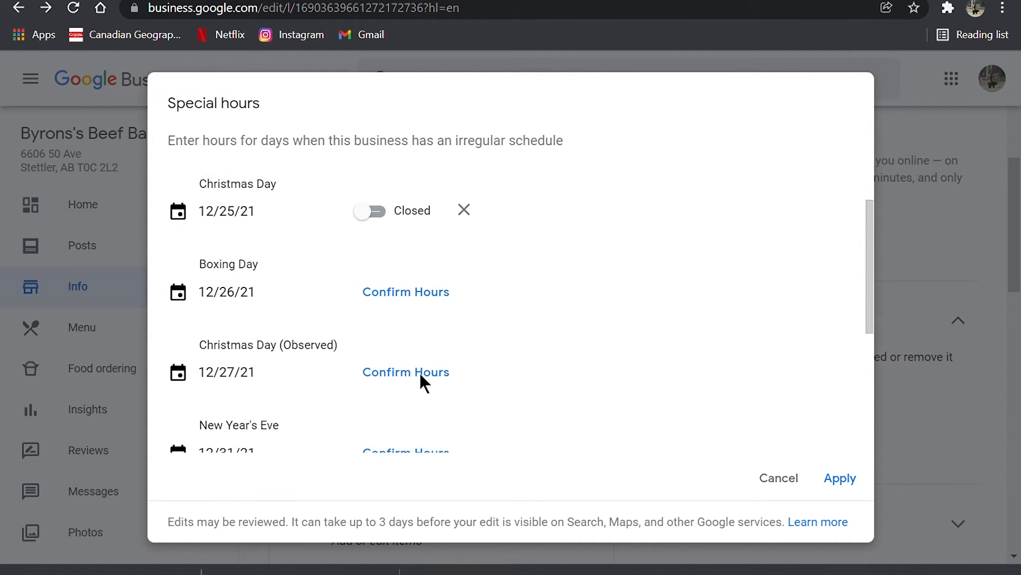
{"action": "scroll", "coordinate": [420, 375], "scroll_direction": "up", "scroll_amount": 1}
{"action": "scroll", "coordinate": [426, 383], "scroll_direction": "up", "scroll_amount": 1}
{"action": "scroll", "coordinate": [420, 365], "scroll_direction": "down", "scroll_amount": 5}
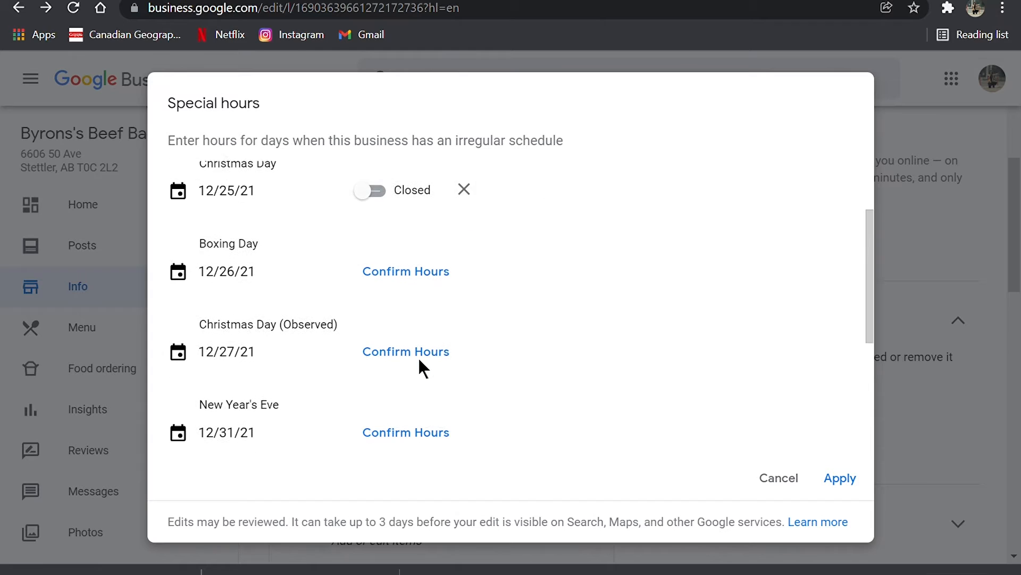
{"action": "scroll", "coordinate": [419, 361], "scroll_direction": "down", "scroll_amount": 2}
{"action": "scroll", "coordinate": [419, 361], "scroll_direction": "up", "scroll_amount": 5}
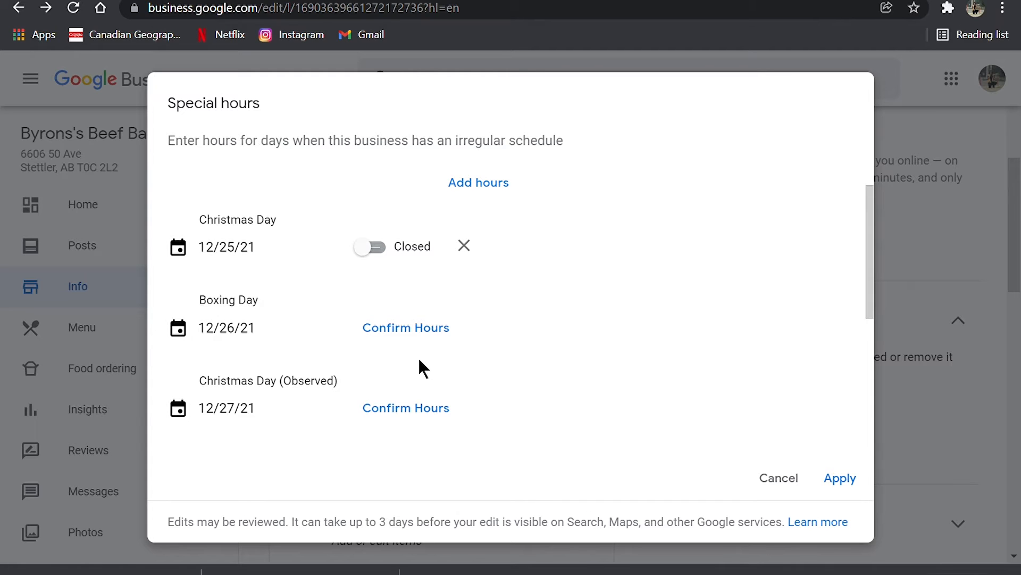
{"action": "scroll", "coordinate": [419, 365], "scroll_direction": "down", "scroll_amount": 5}
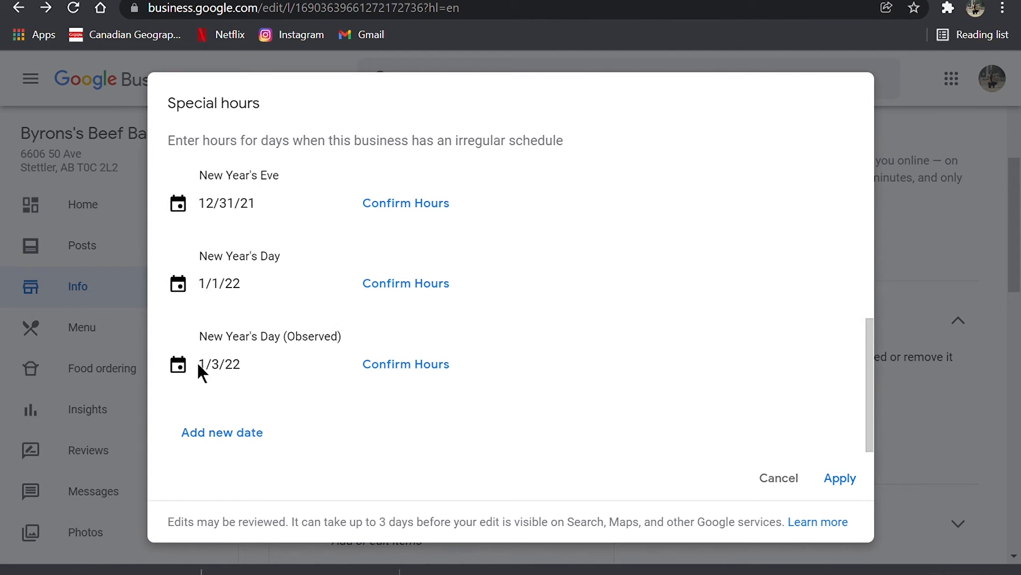
{"action": "left_click", "coordinate": [263, 446]}
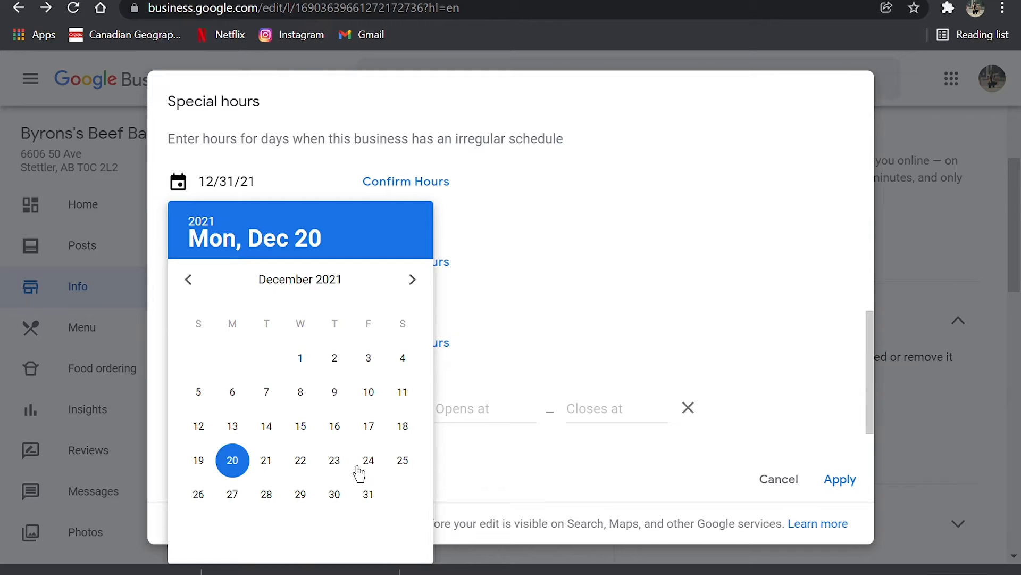
{"action": "left_click", "coordinate": [360, 473]}
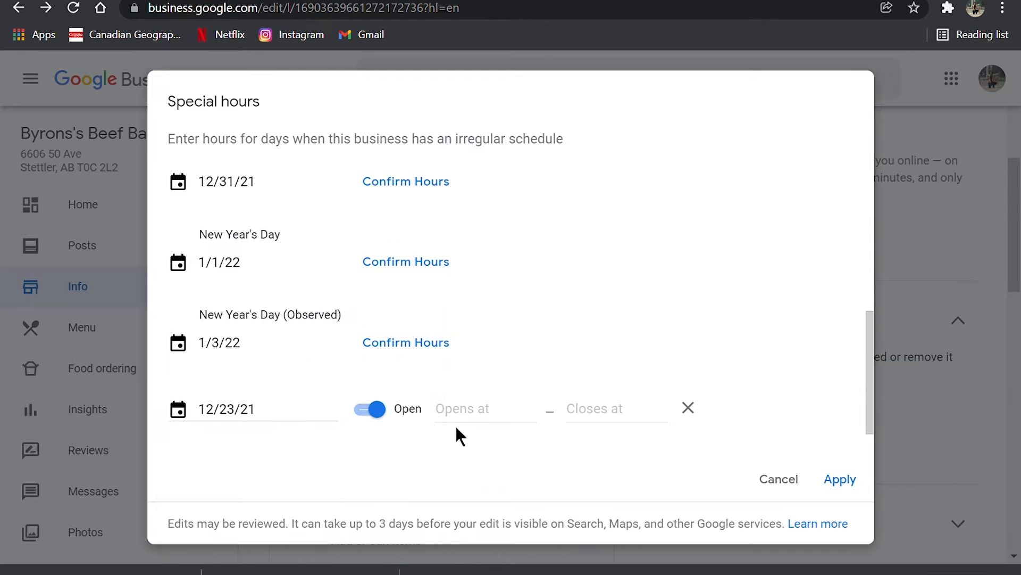
{"action": "left_click", "coordinate": [689, 407]}
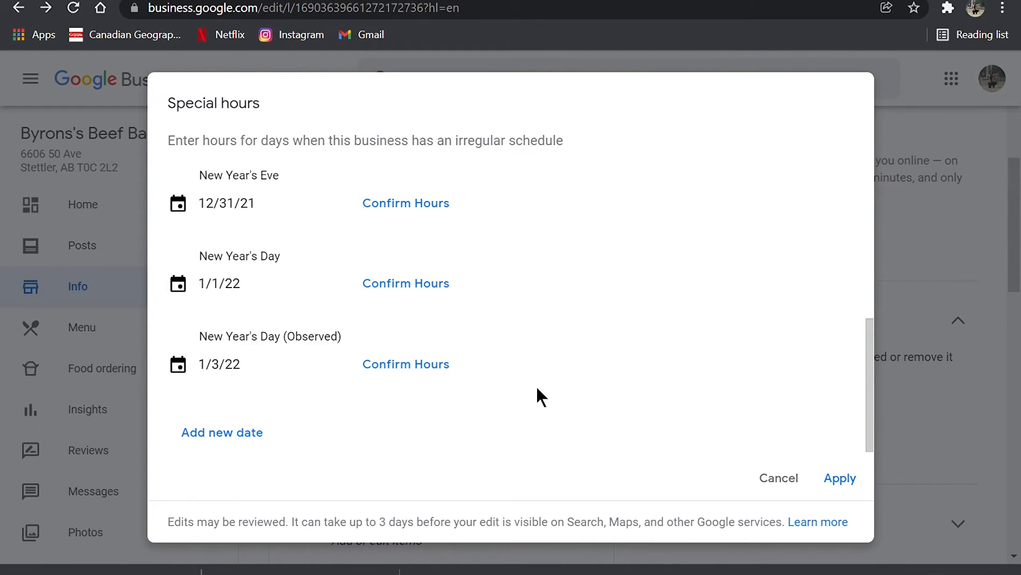
Apply the special hours for Christmas Eve and Christmas Day, reopen them from the business information and cancel without changes.
{"action": "scroll", "coordinate": [257, 326], "scroll_direction": "up", "scroll_amount": 5}
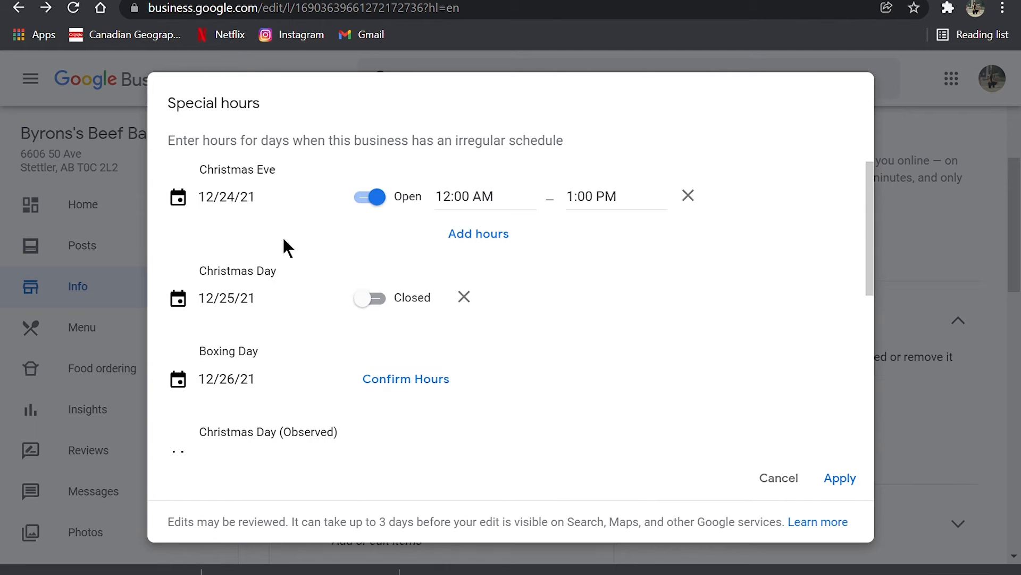
{"action": "scroll", "coordinate": [288, 399], "scroll_direction": "down", "scroll_amount": 2}
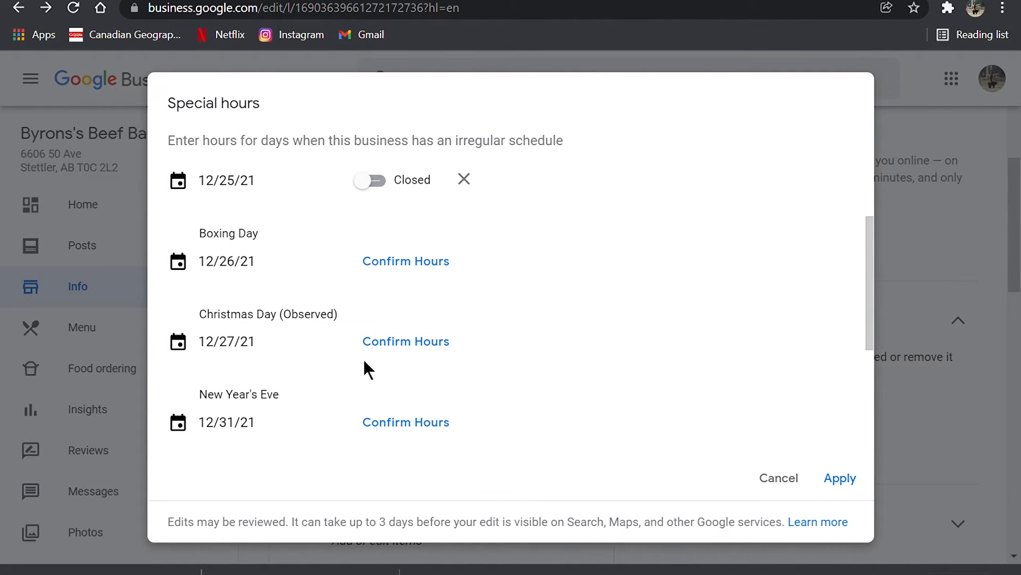
{"action": "left_click", "coordinate": [843, 480]}
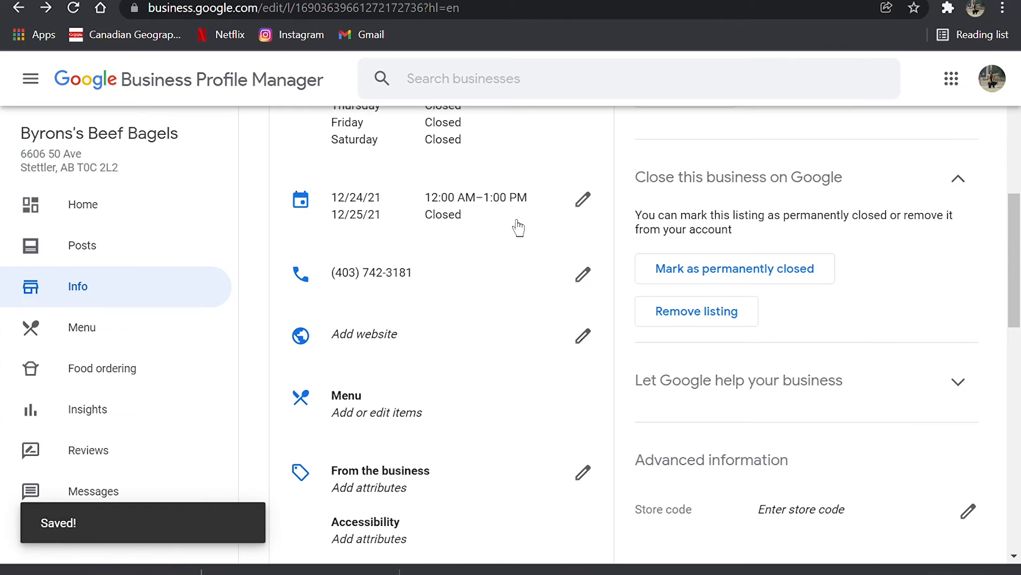
{"action": "left_click", "coordinate": [510, 226]}
{"action": "left_click", "coordinate": [794, 479]}
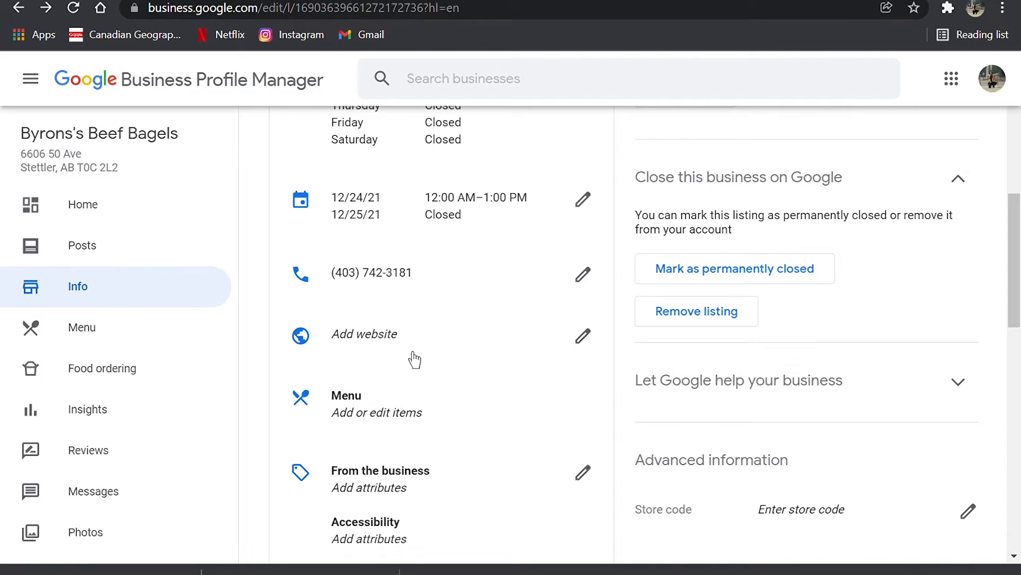
Start a new menu section named "Bagel's" for the business with a first item named "Bagel Sandwich".
{"action": "left_click", "coordinate": [424, 402]}
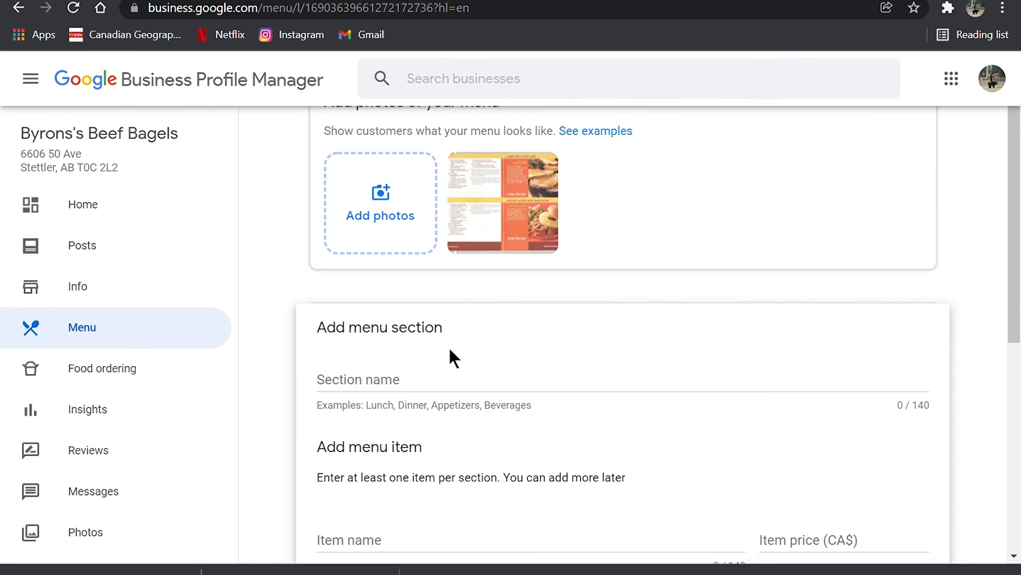
{"action": "scroll", "coordinate": [508, 303], "scroll_direction": "down", "scroll_amount": 7}
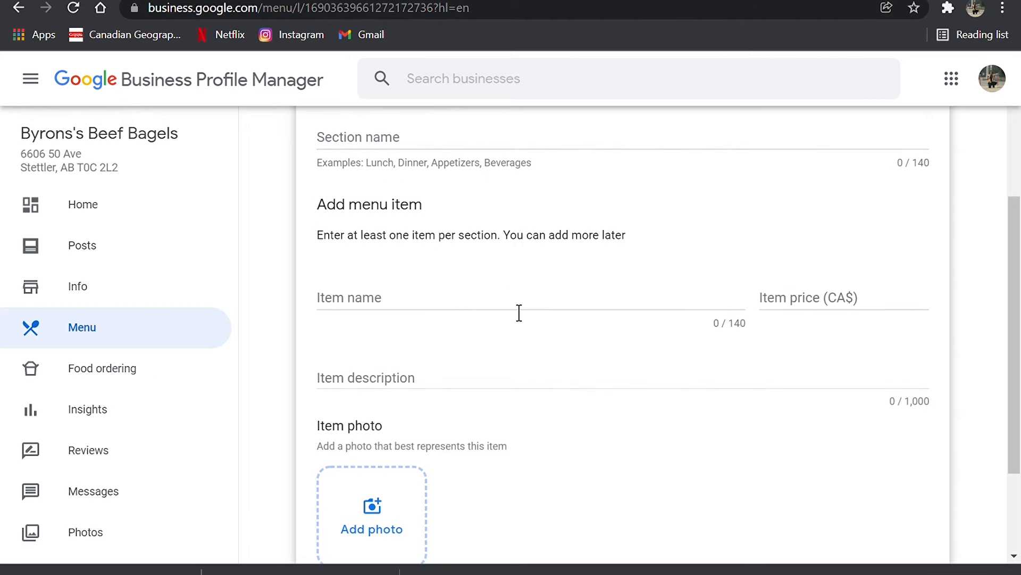
{"action": "scroll", "coordinate": [506, 300], "scroll_direction": "up", "scroll_amount": 4}
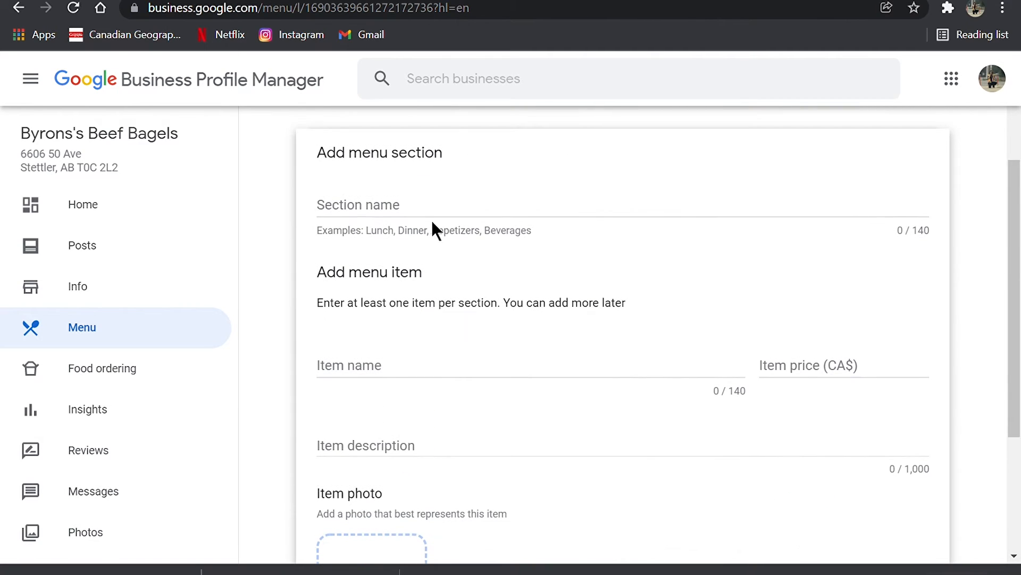
{"action": "left_click", "coordinate": [443, 212]}
{"action": "type", "text": "Bagel's"}
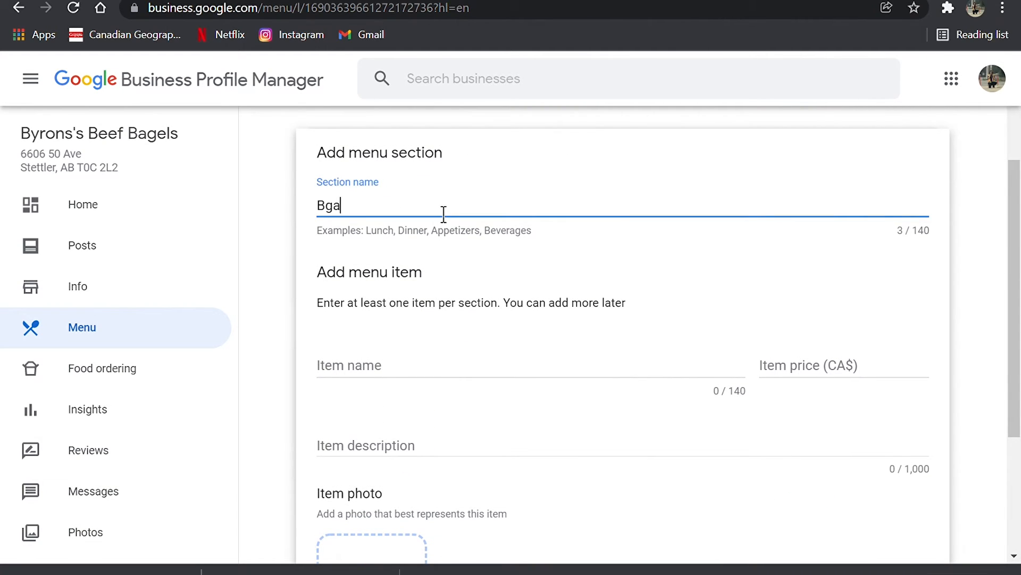
{"action": "key", "text": "Tab"}
{"action": "type", "text": "bagel"}
{"action": "left_click", "coordinate": [410, 433]}
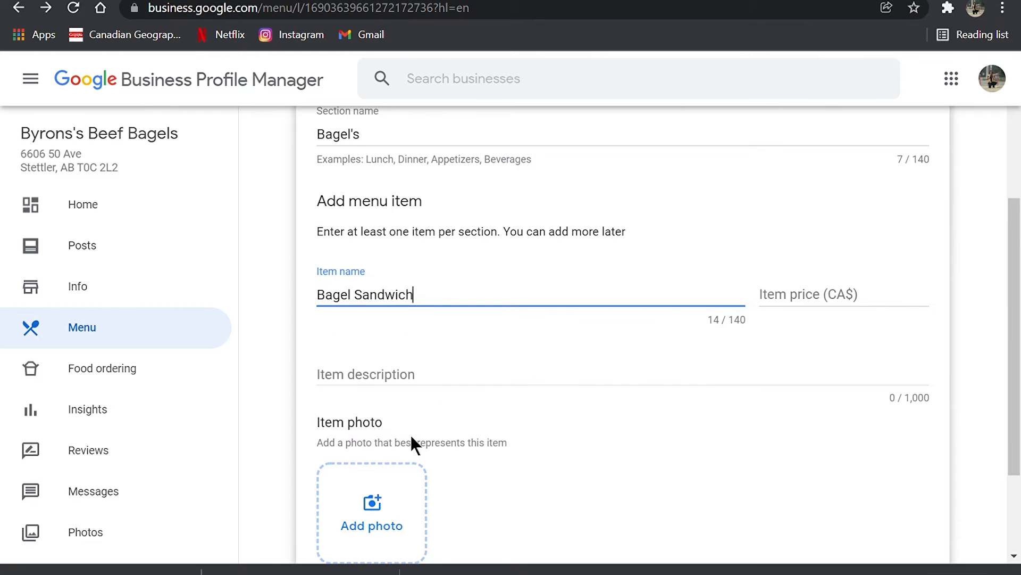
Set the Bagel Sandwich's price to 50 Canadian dollars and enter "Beef bagel" as its description.
{"action": "left_click", "coordinate": [828, 308]}
{"action": "type", "text": "50"}
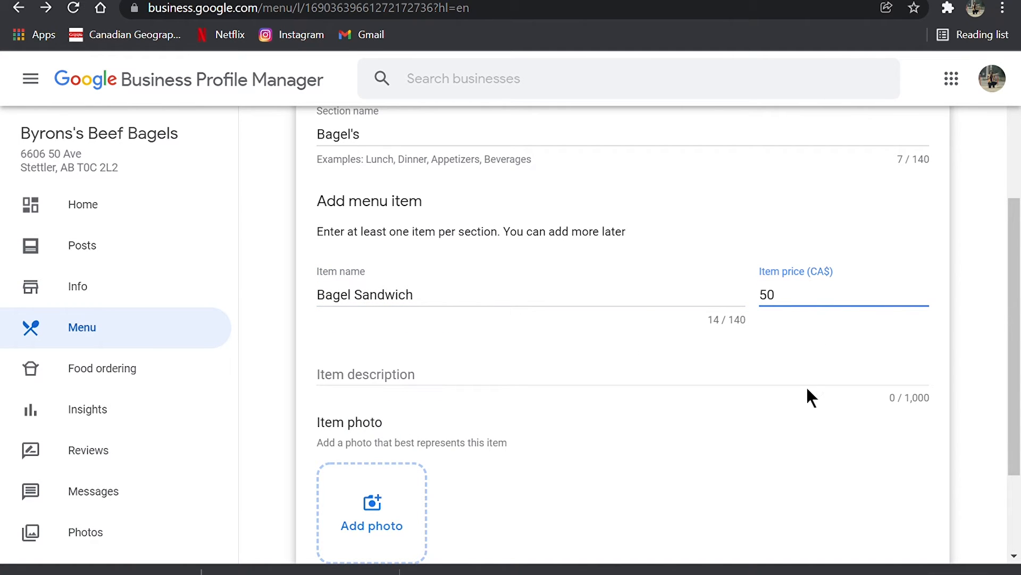
{"action": "left_click", "coordinate": [812, 355]}
{"action": "left_click", "coordinate": [816, 380]}
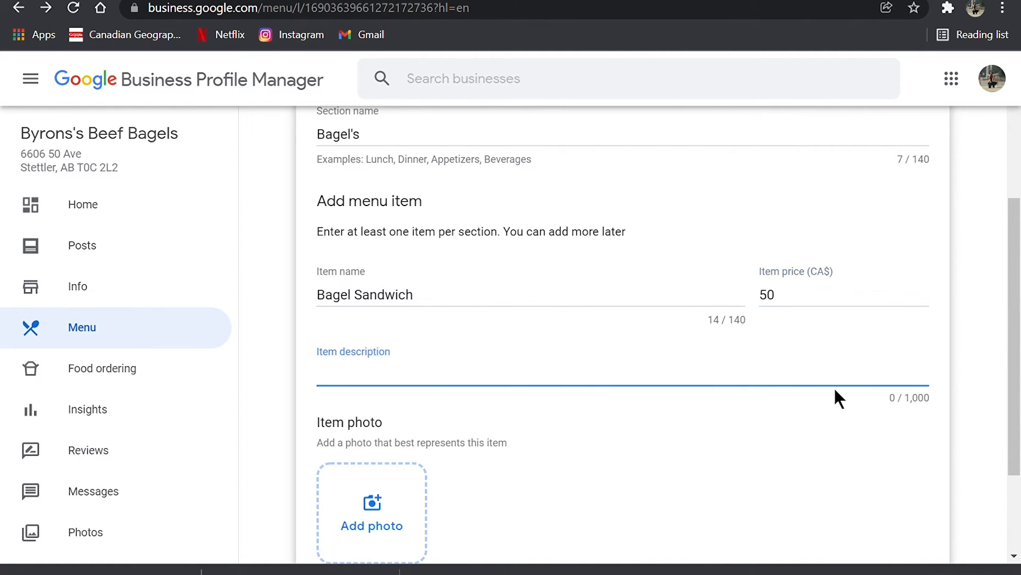
{"action": "left_click", "coordinate": [906, 398]}
{"action": "left_click", "coordinate": [744, 391]}
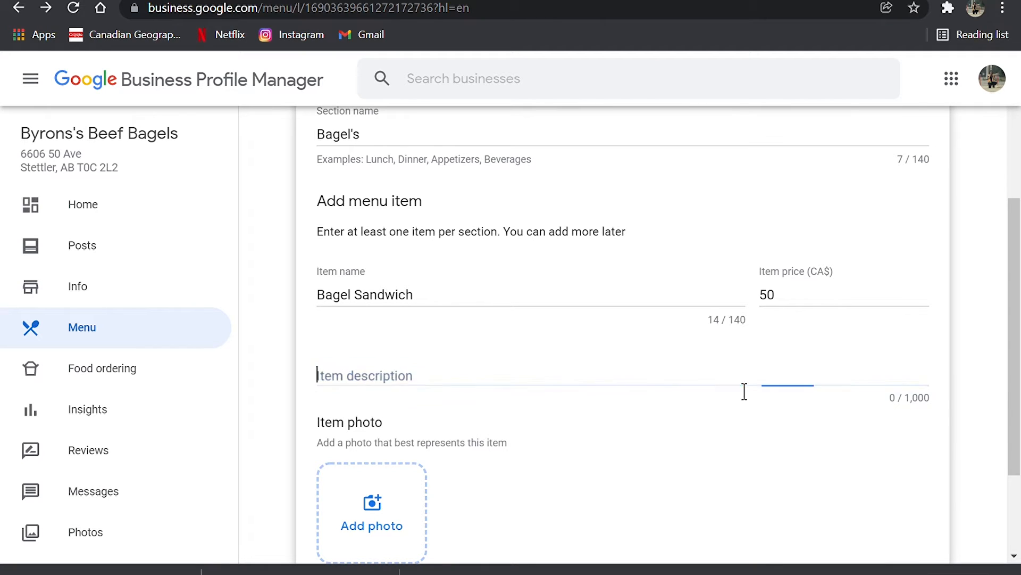
{"action": "type", "text": "Beef bagel"}
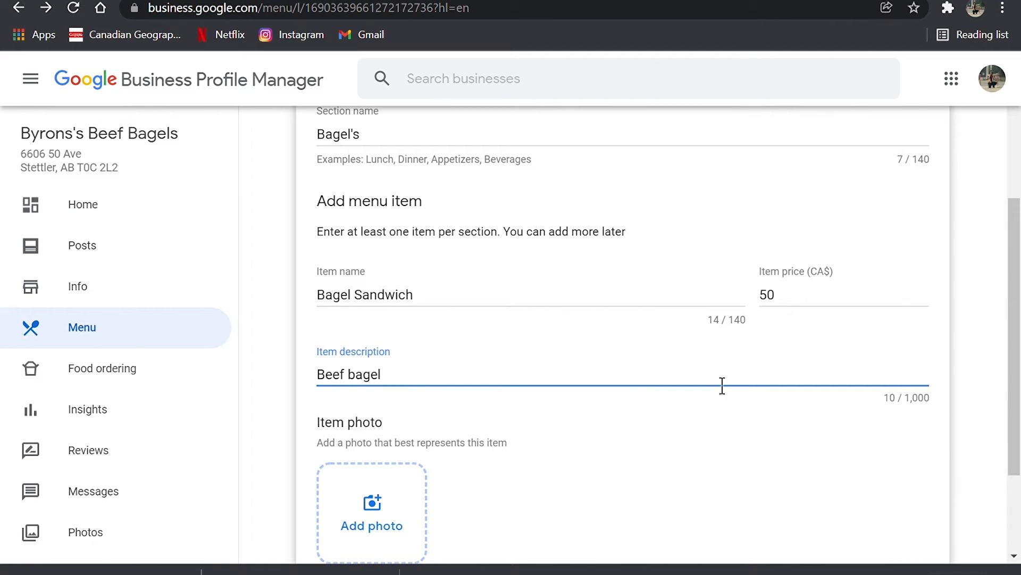
Write the Bagel Sandwich's price with decimals as 50.00 and save the menu section with its item.
{"action": "left_click", "coordinate": [813, 308]}
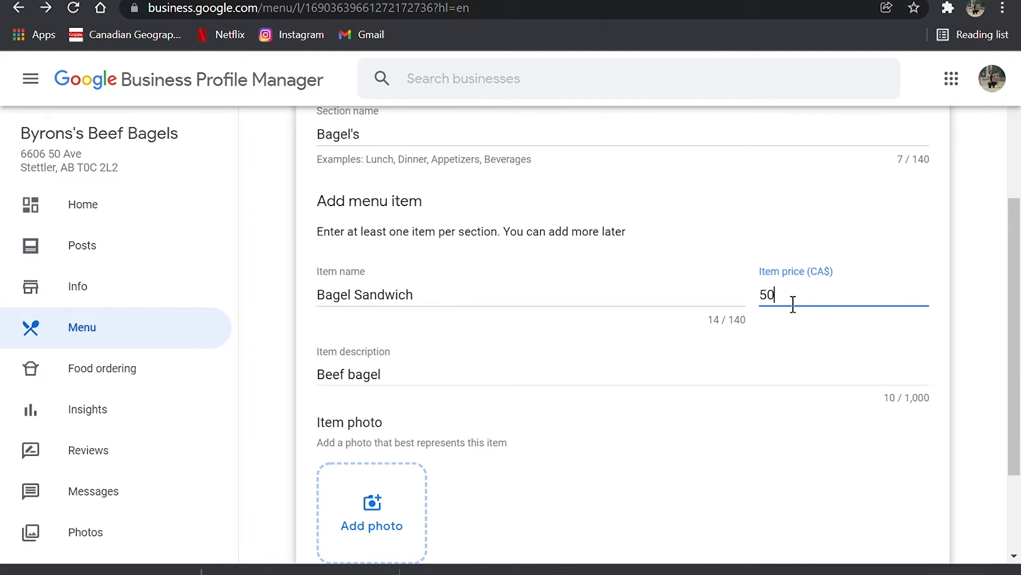
{"action": "type", "text": ".00"}
{"action": "left_click", "coordinate": [843, 276]}
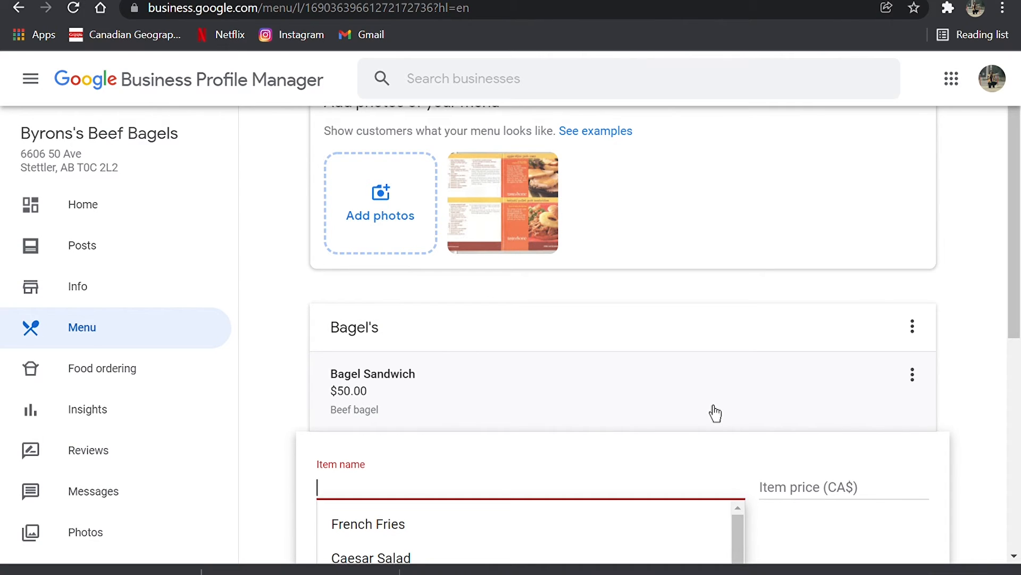
Look over the suggested names for another menu item, and review the options for managing online food ordering.
{"action": "scroll", "coordinate": [568, 474], "scroll_direction": "down", "scroll_amount": 3}
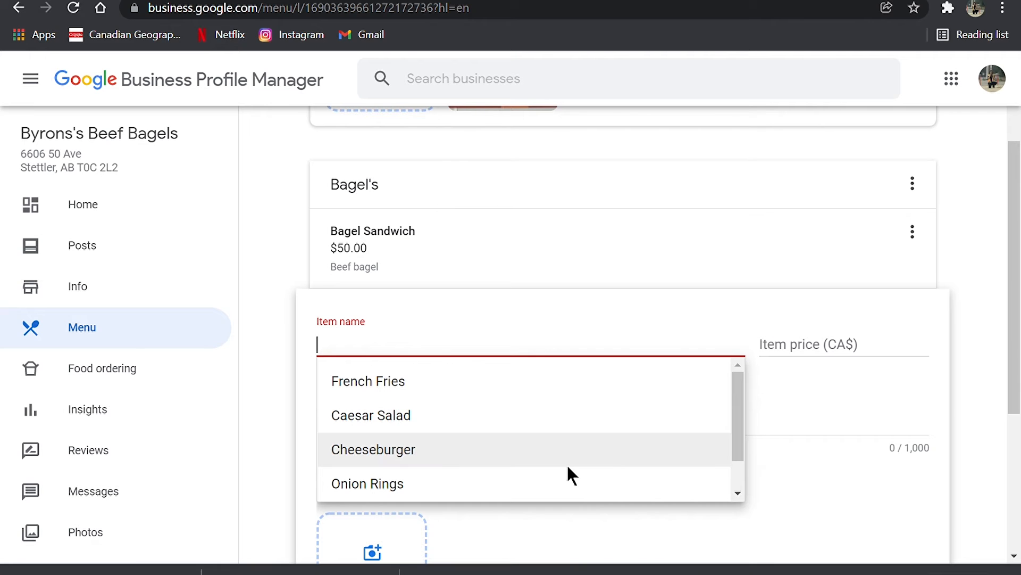
{"action": "scroll", "coordinate": [568, 468], "scroll_direction": "down", "scroll_amount": 5}
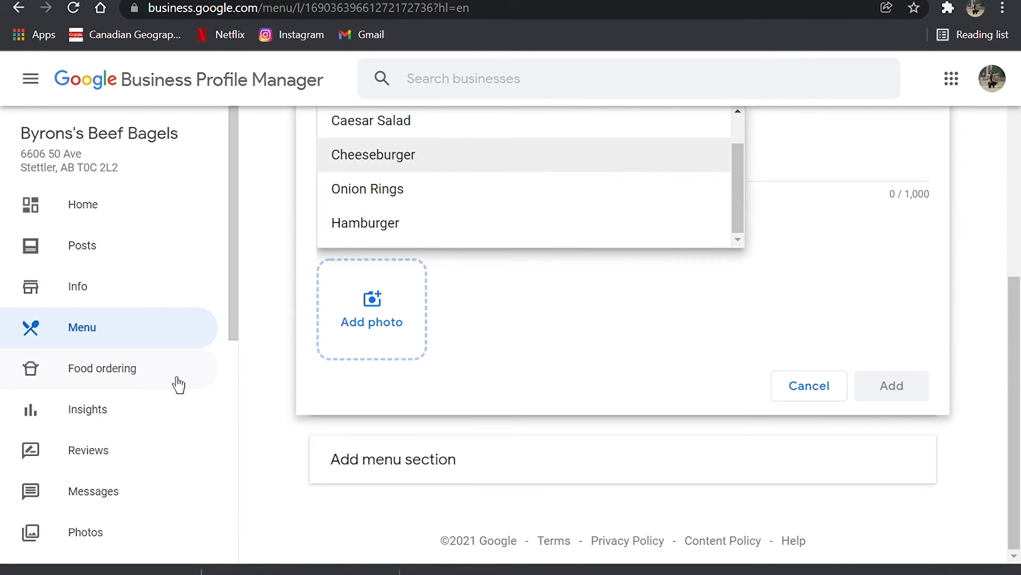
{"action": "left_click", "coordinate": [178, 383]}
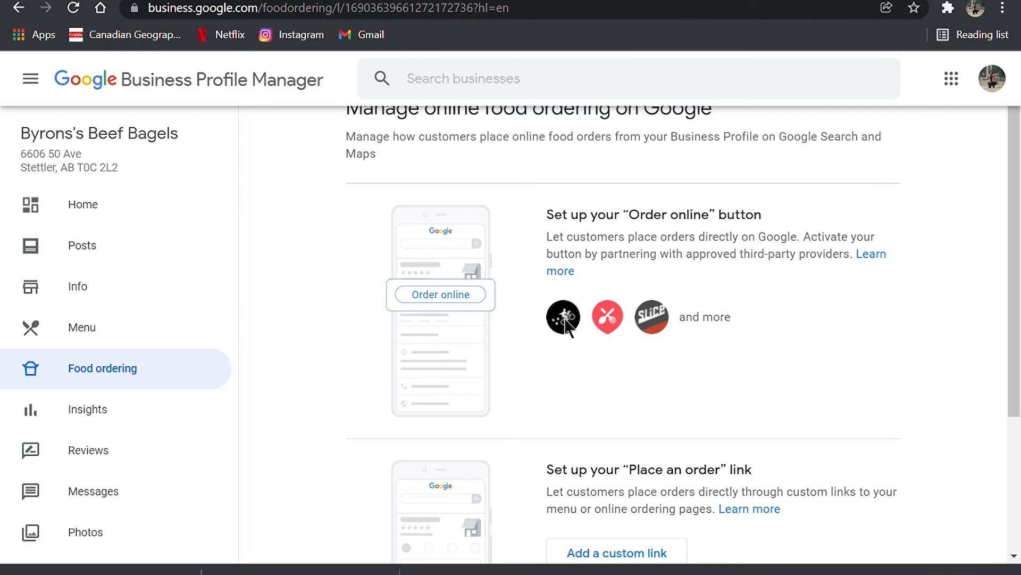
{"action": "scroll", "coordinate": [568, 322], "scroll_direction": "down", "scroll_amount": 3}
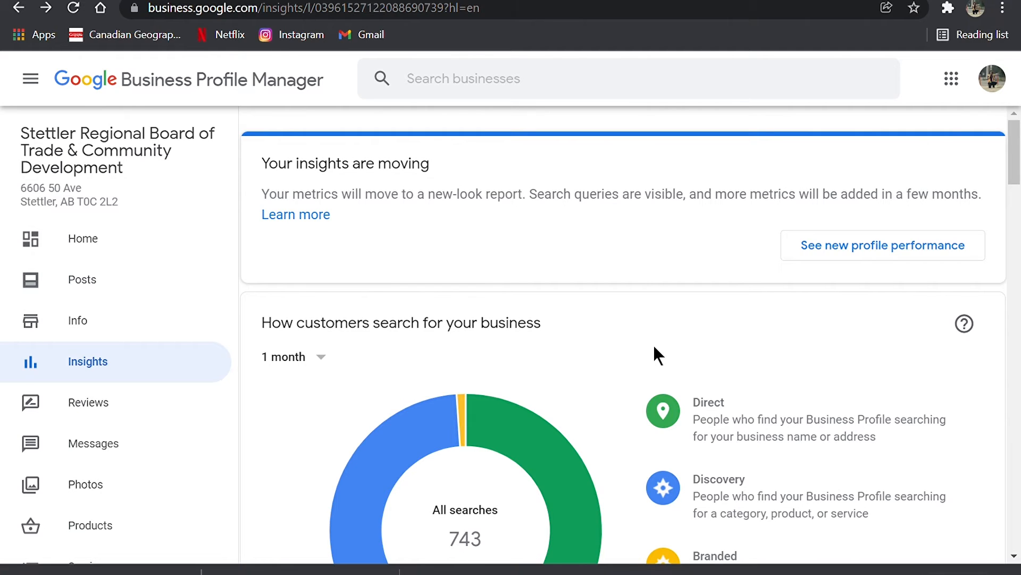
Examine how customers search for the Stettler Regional Board of Trade in its insights, comparing the direct, discovery and branded shares.
{"action": "scroll", "coordinate": [655, 354], "scroll_direction": "down", "scroll_amount": 2}
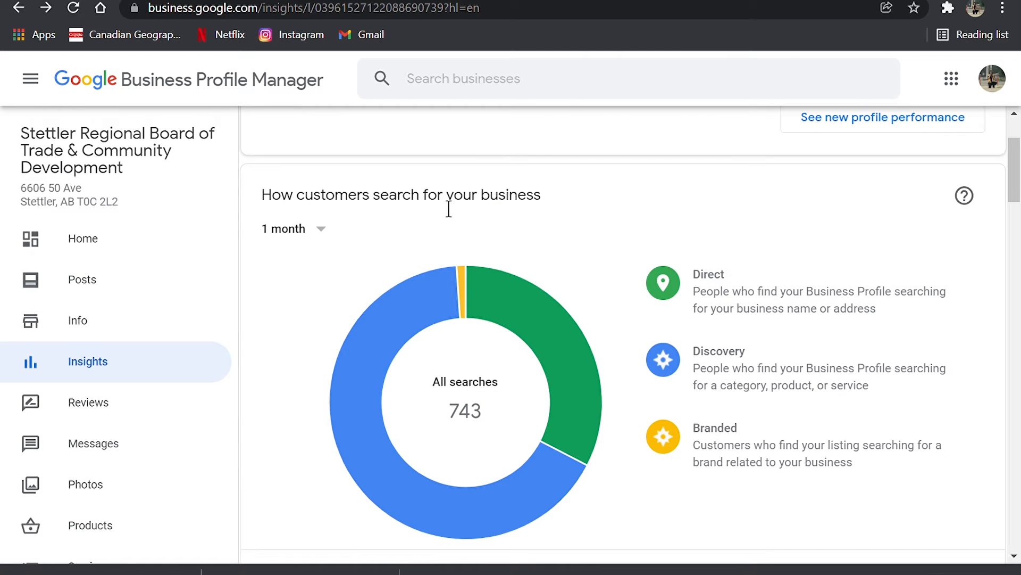
{"action": "scroll", "coordinate": [510, 242], "scroll_direction": "up", "scroll_amount": 2}
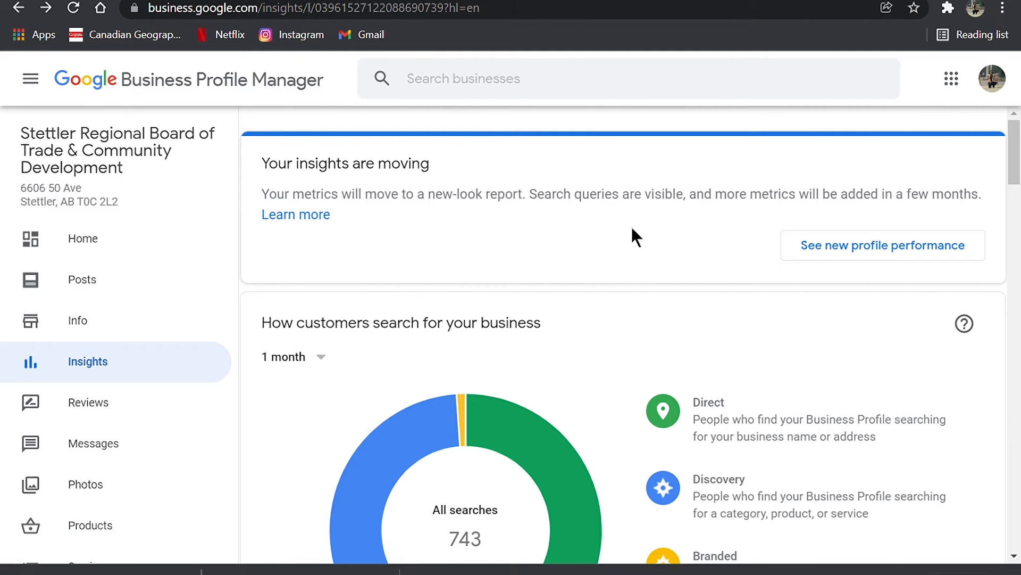
{"action": "scroll", "coordinate": [631, 234], "scroll_direction": "down", "scroll_amount": 3}
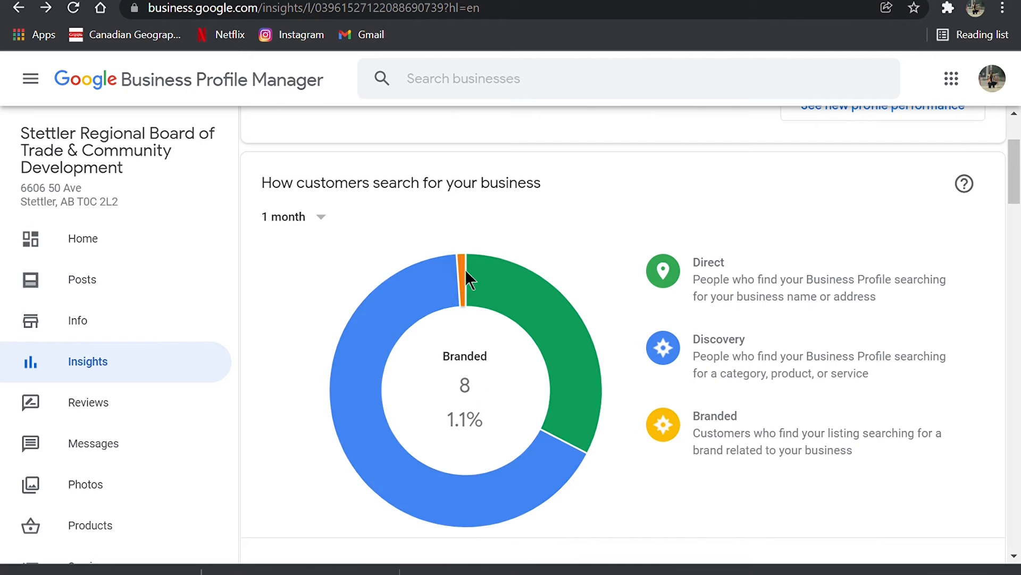
{"action": "mouse_move", "coordinate": [434, 297]}
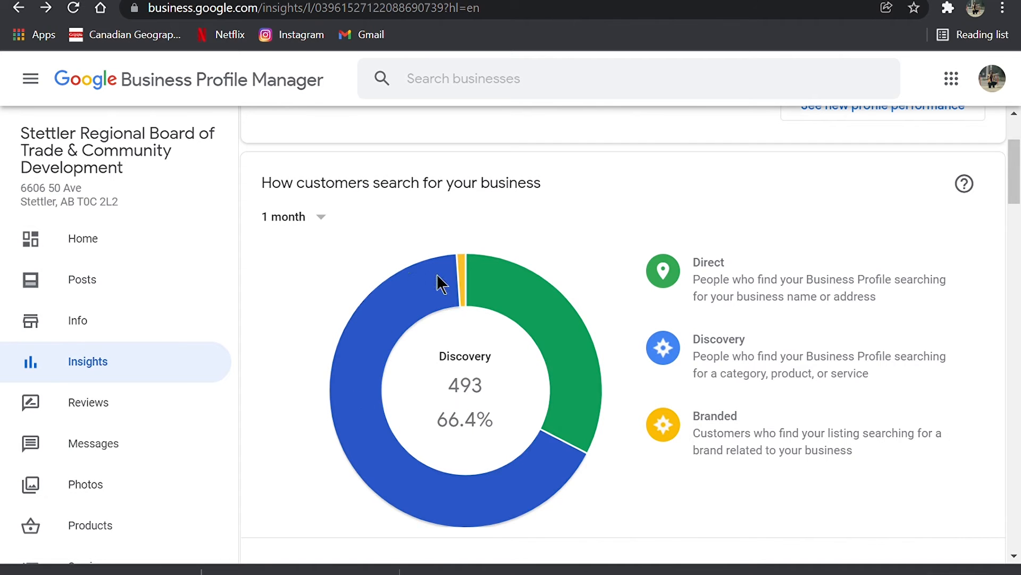
{"action": "mouse_move", "coordinate": [461, 266]}
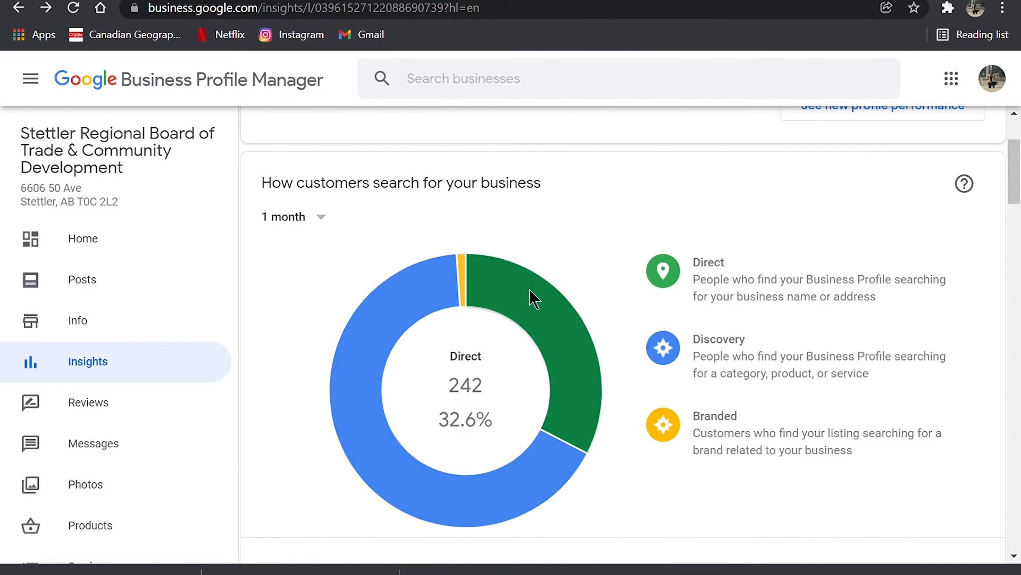
{"action": "mouse_move", "coordinate": [374, 347]}
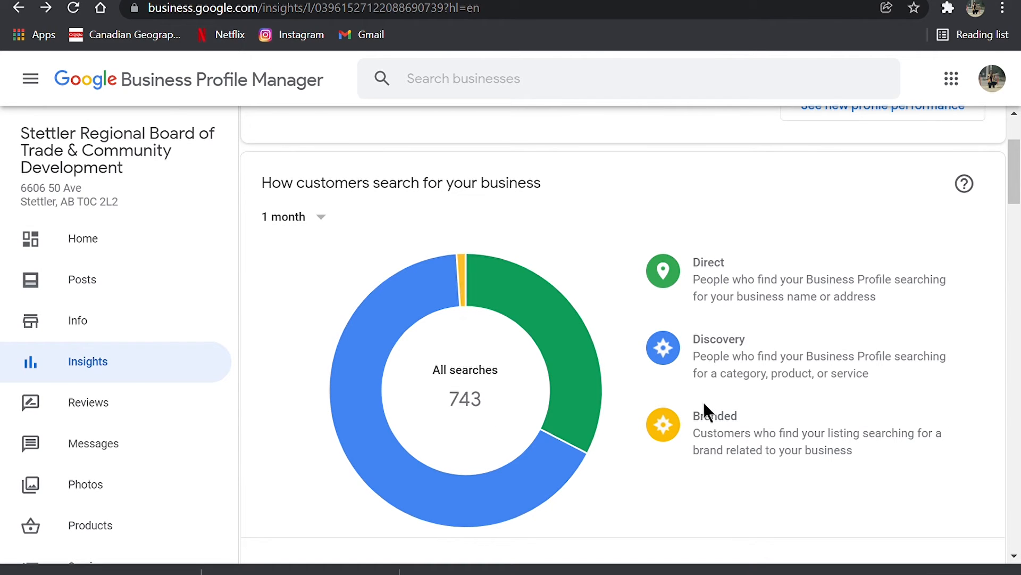
{"action": "mouse_move", "coordinate": [717, 309]}
{"action": "mouse_move", "coordinate": [513, 309]}
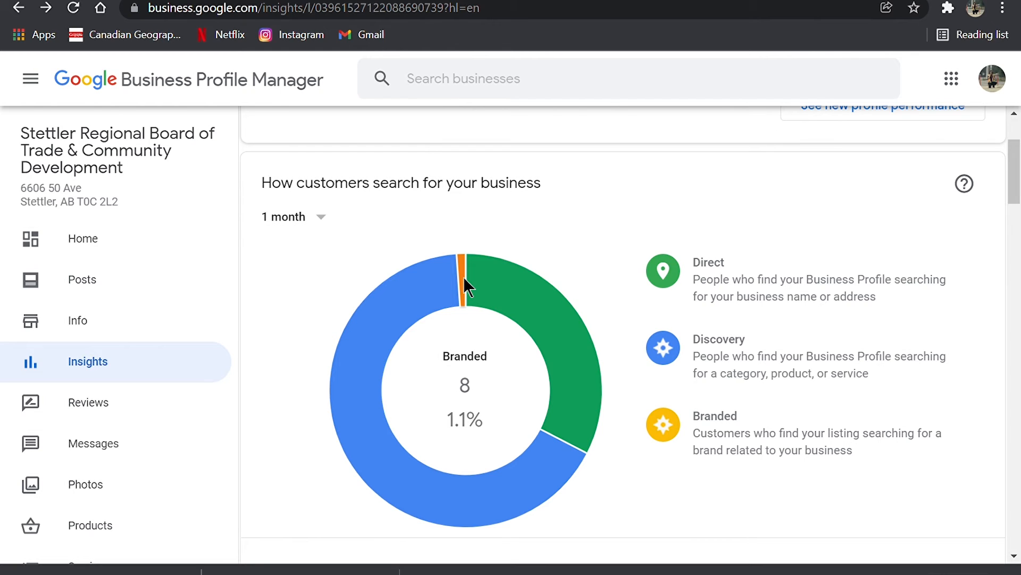
Examine the insights charts of where customers view the business on Google and which actions they take on the listing.
{"action": "scroll", "coordinate": [463, 277], "scroll_direction": "down", "scroll_amount": 8}
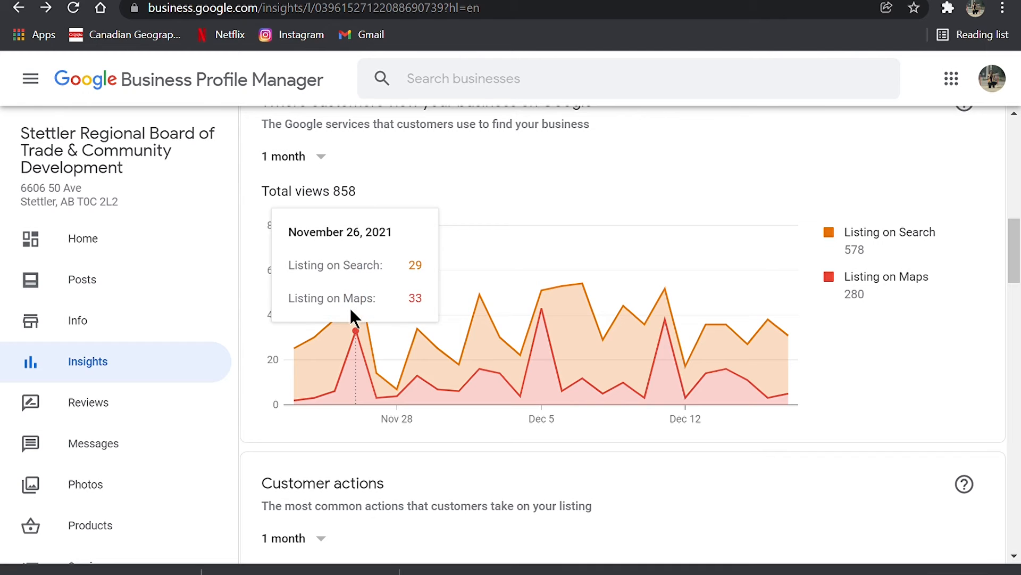
{"action": "mouse_move", "coordinate": [463, 342]}
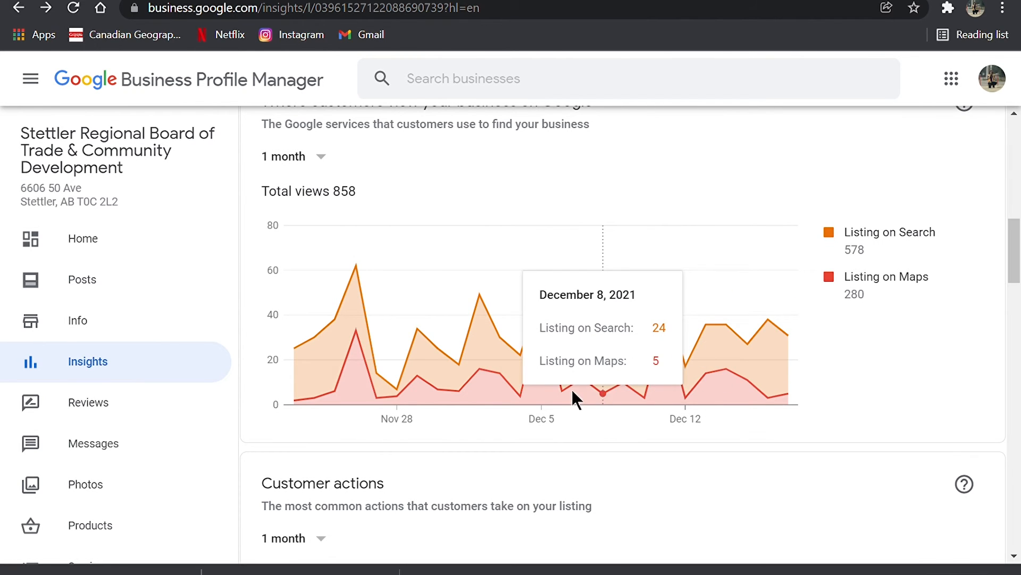
{"action": "scroll", "coordinate": [494, 399], "scroll_direction": "down", "scroll_amount": 6}
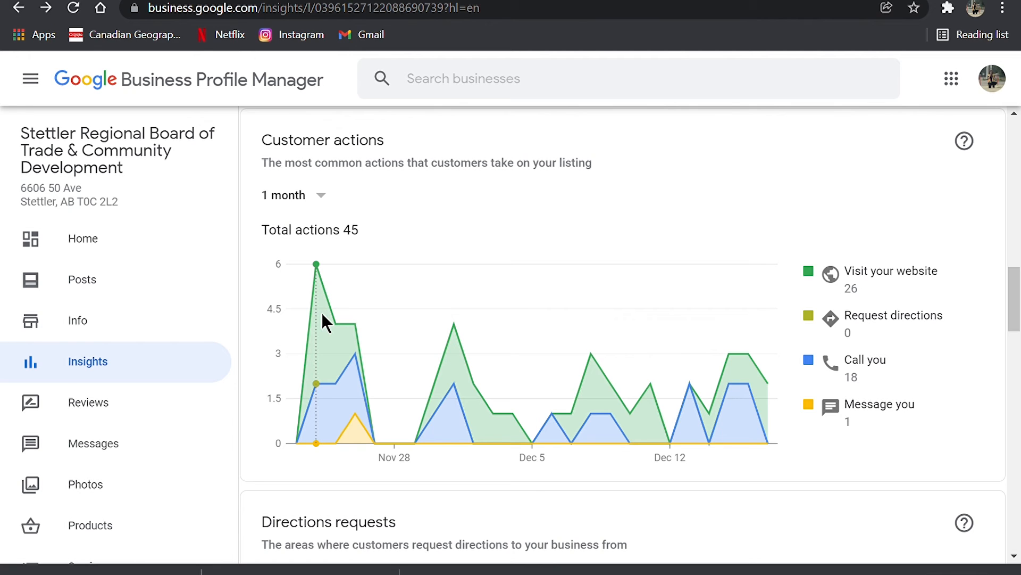
{"action": "scroll", "coordinate": [418, 308], "scroll_direction": "up", "scroll_amount": 15}
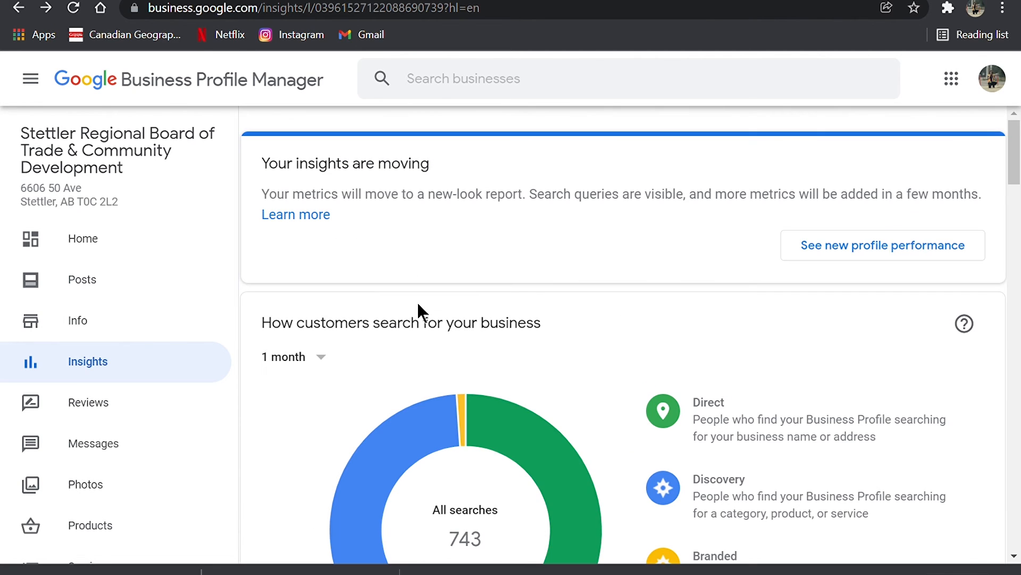
{"action": "scroll", "coordinate": [417, 306], "scroll_direction": "down", "scroll_amount": 3}
{"action": "scroll", "coordinate": [330, 415], "scroll_direction": "down", "scroll_amount": 3}
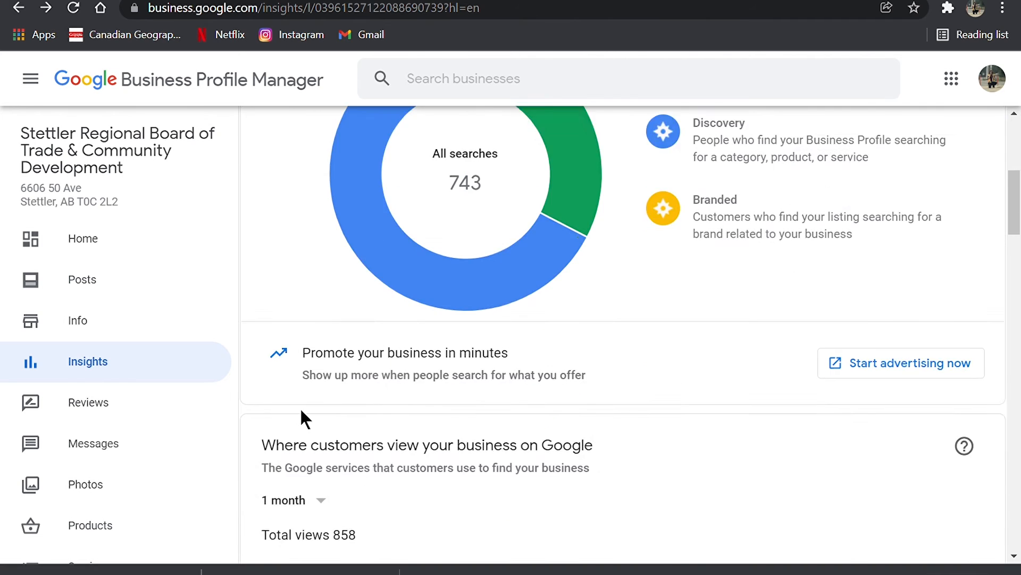
{"action": "scroll", "coordinate": [303, 420], "scroll_direction": "down", "scroll_amount": 8}
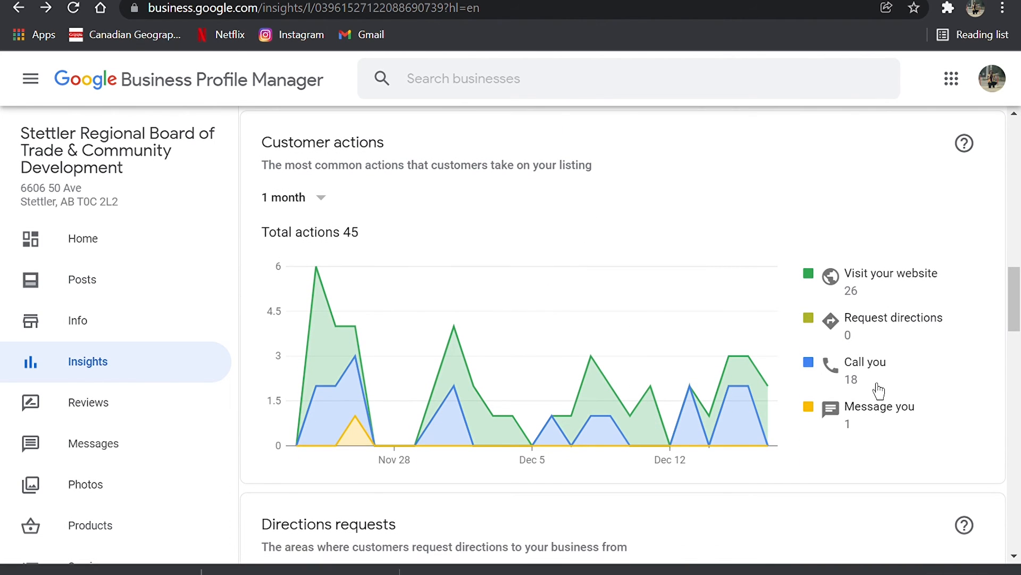
Examine the daily breakdown of customer actions on the listing, comparing it with the chart of where customers view the business.
{"action": "mouse_move", "coordinate": [315, 346]}
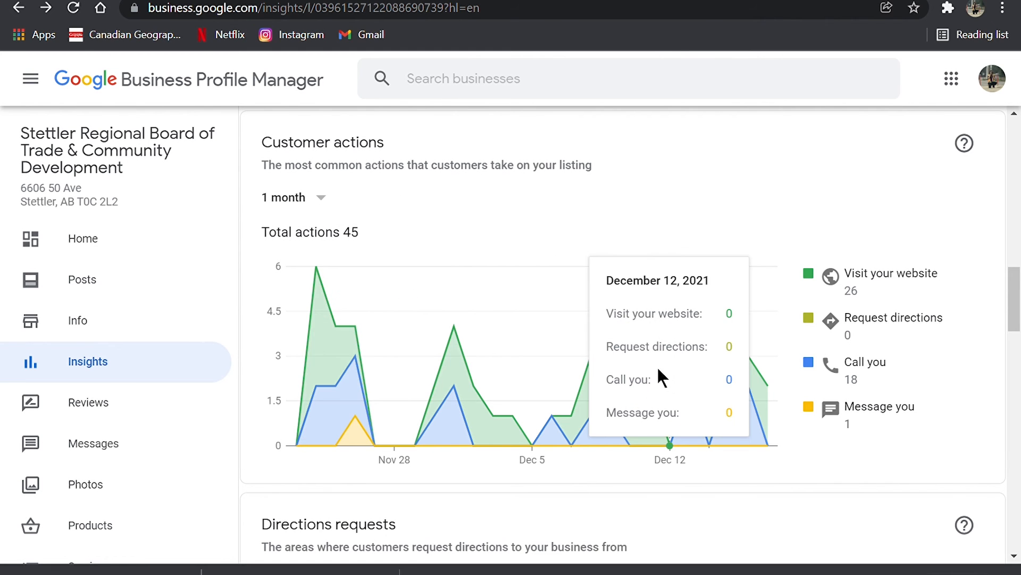
{"action": "mouse_move", "coordinate": [350, 433]}
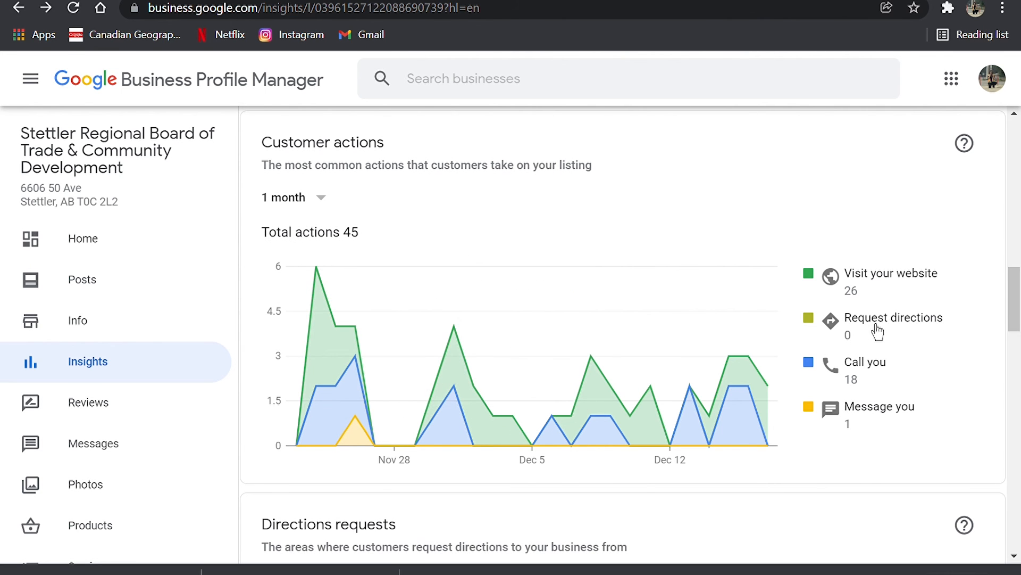
{"action": "scroll", "coordinate": [852, 320], "scroll_direction": "up", "scroll_amount": 6}
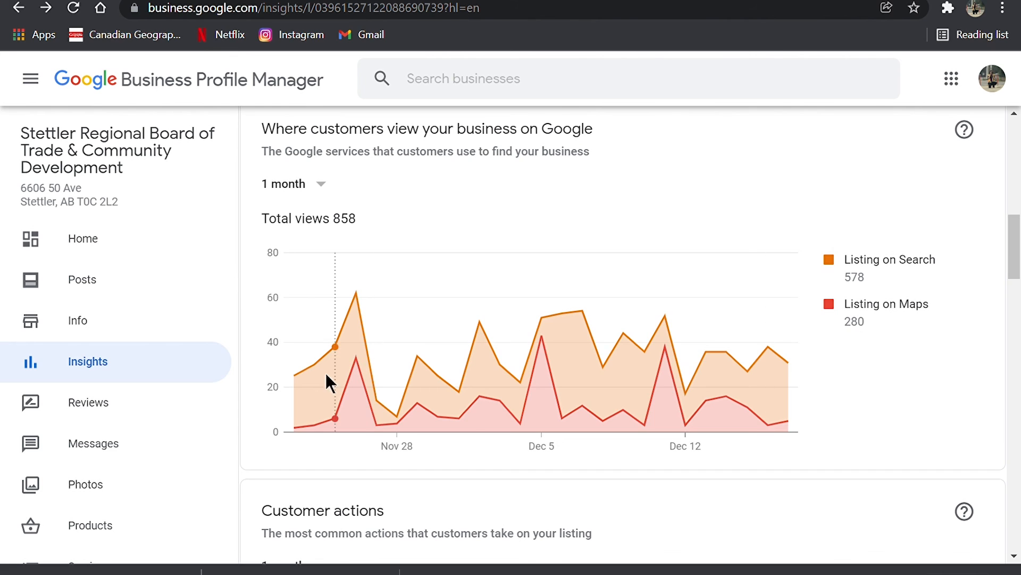
{"action": "scroll", "coordinate": [867, 438], "scroll_direction": "down", "scroll_amount": 6}
{"action": "scroll", "coordinate": [867, 438], "scroll_direction": "down", "scroll_amount": 1}
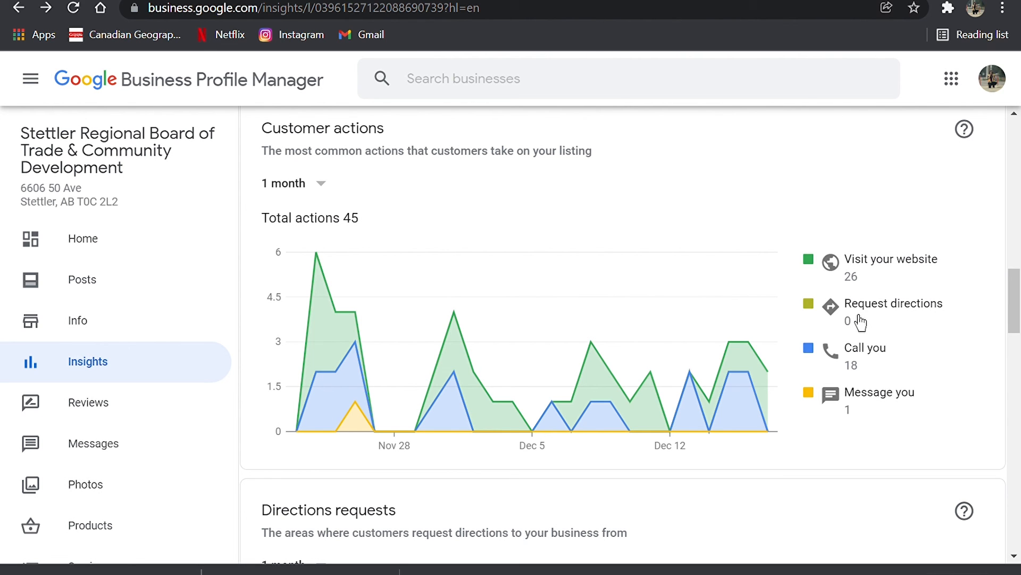
Review the areas customers request directions from, zooming the directions map out to show the region around Stettler.
{"action": "scroll", "coordinate": [387, 432], "scroll_direction": "down", "scroll_amount": 9}
{"action": "scroll", "coordinate": [387, 432], "scroll_direction": "up", "scroll_amount": 3}
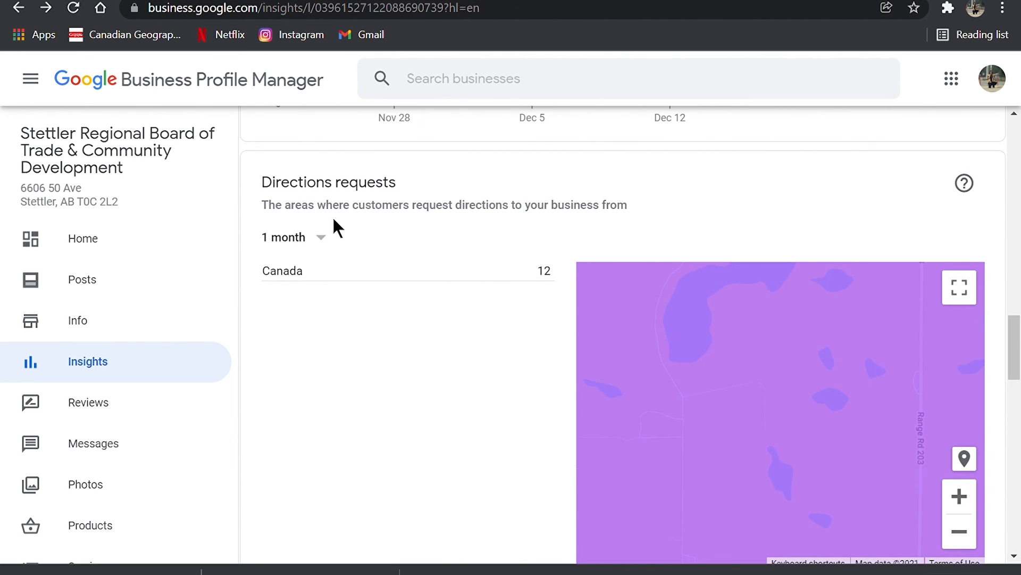
{"action": "scroll", "coordinate": [467, 296], "scroll_direction": "down", "scroll_amount": 1}
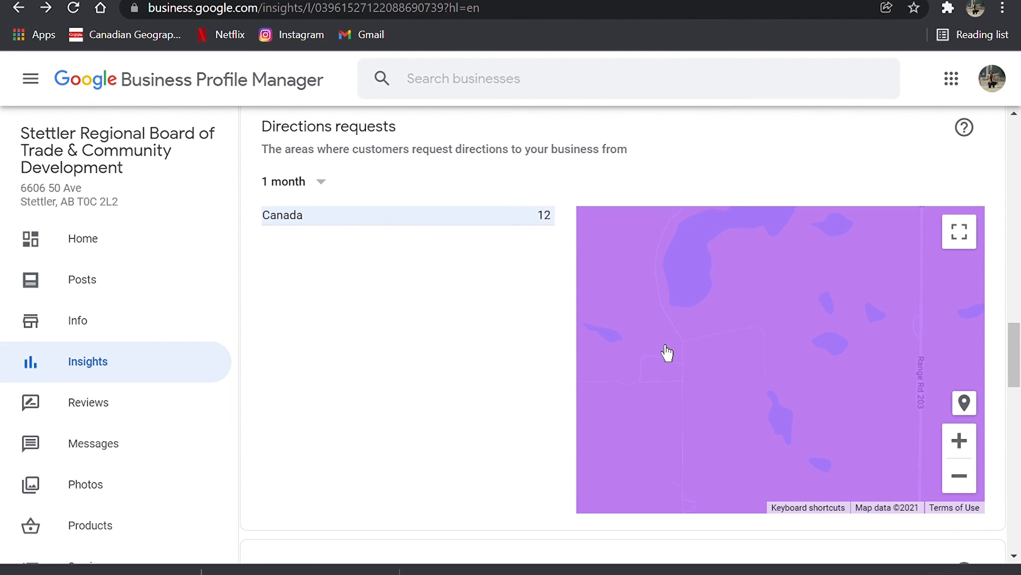
{"action": "scroll", "coordinate": [826, 402], "scroll_direction": "down", "scroll_amount": 2}
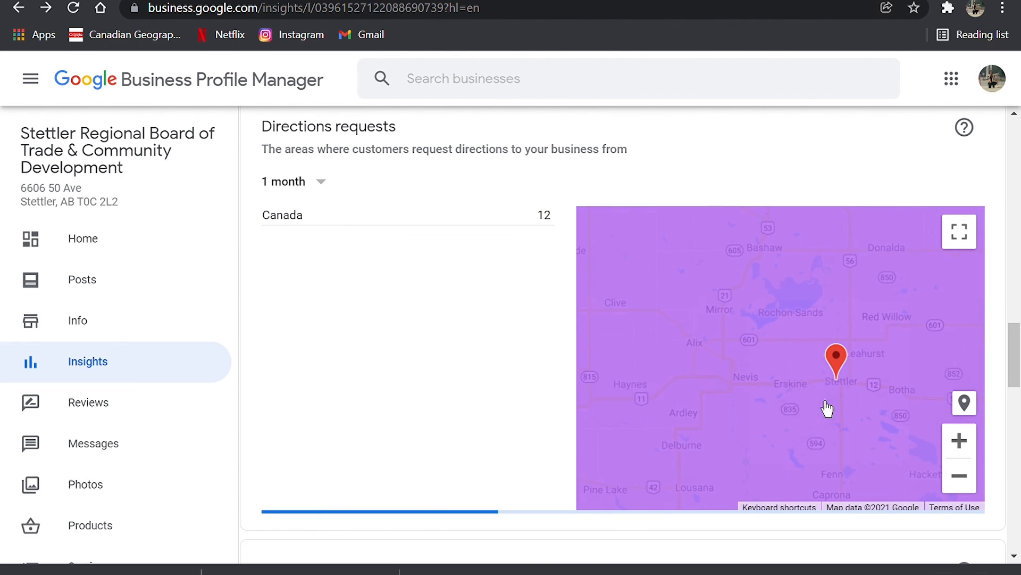
Examine the phone calls chart by day of week, checking the number of calls on individual days such as Monday and Wednesday.
{"action": "scroll", "coordinate": [479, 403], "scroll_direction": "down", "scroll_amount": 3}
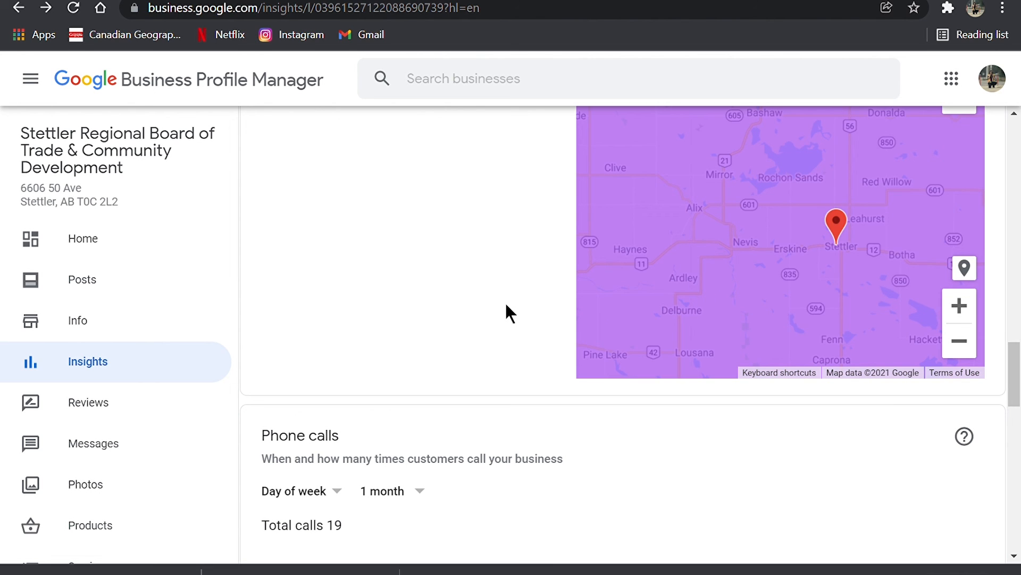
{"action": "scroll", "coordinate": [506, 305], "scroll_direction": "down", "scroll_amount": 4}
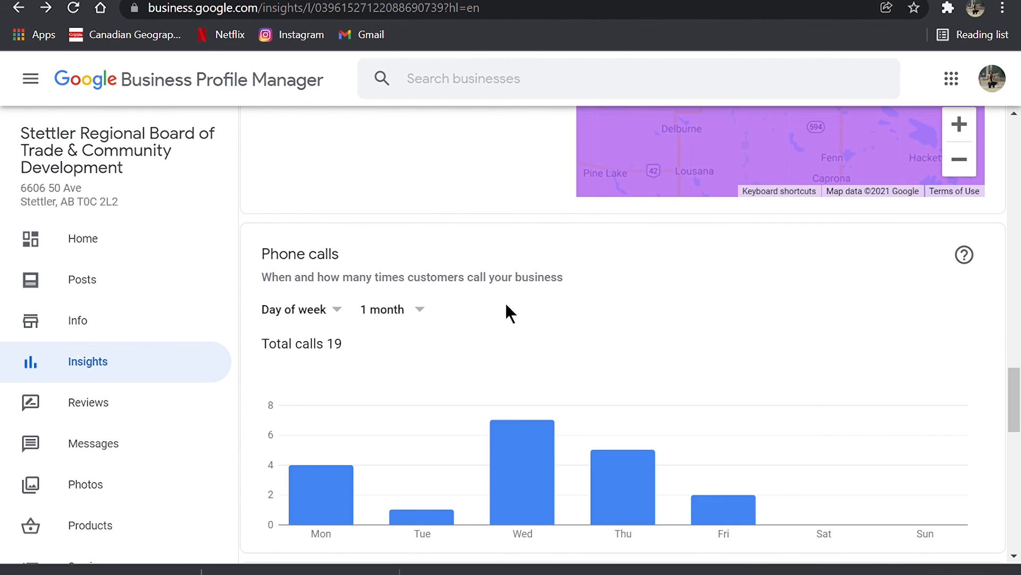
{"action": "scroll", "coordinate": [507, 310], "scroll_direction": "down", "scroll_amount": 3}
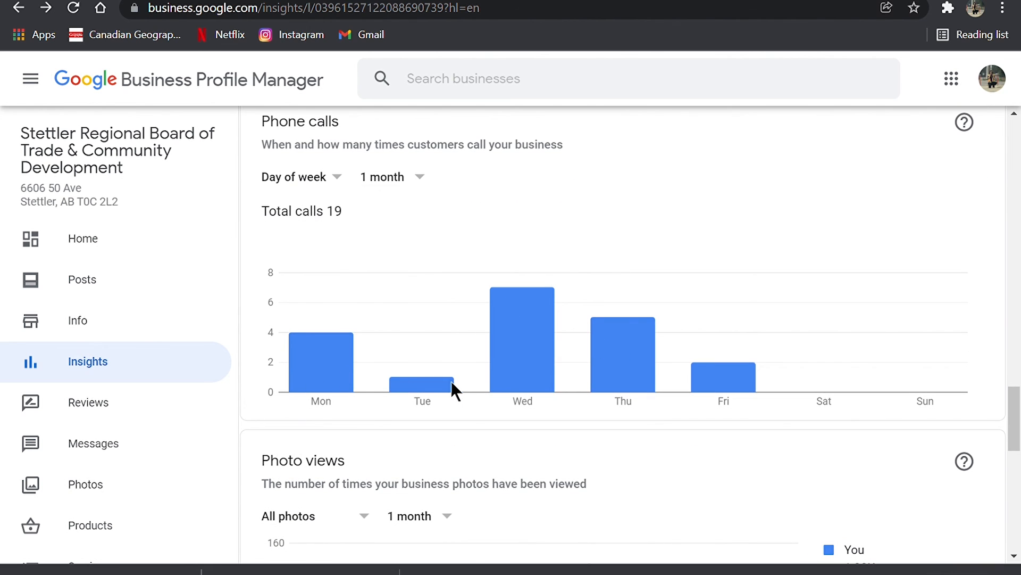
{"action": "mouse_move", "coordinate": [451, 380]}
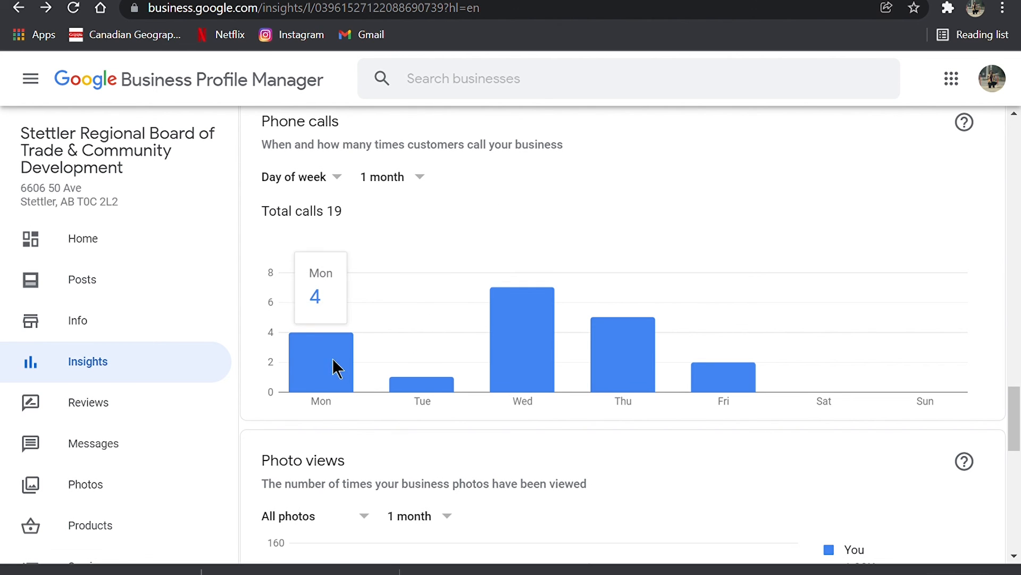
{"action": "mouse_move", "coordinate": [533, 335]}
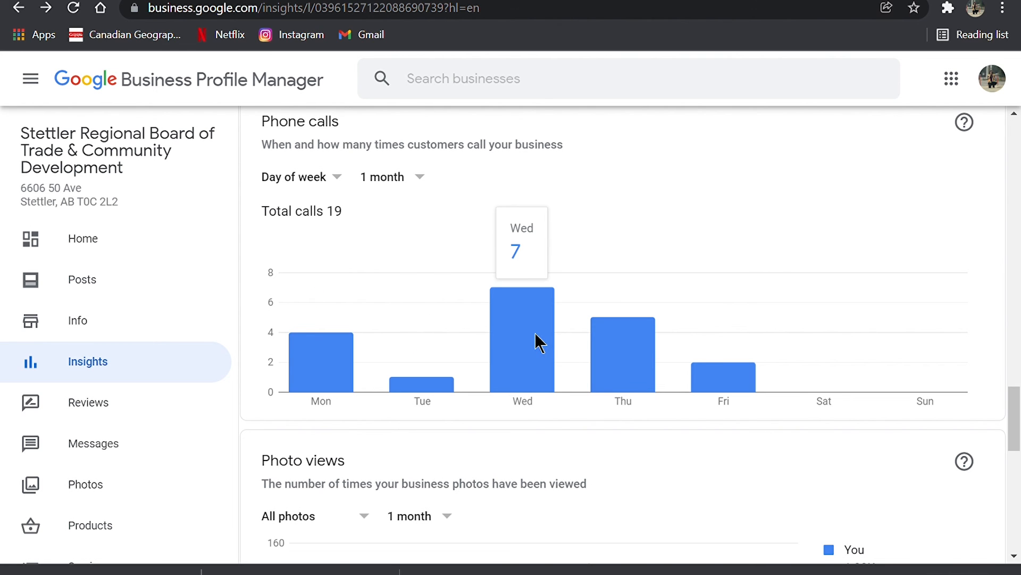